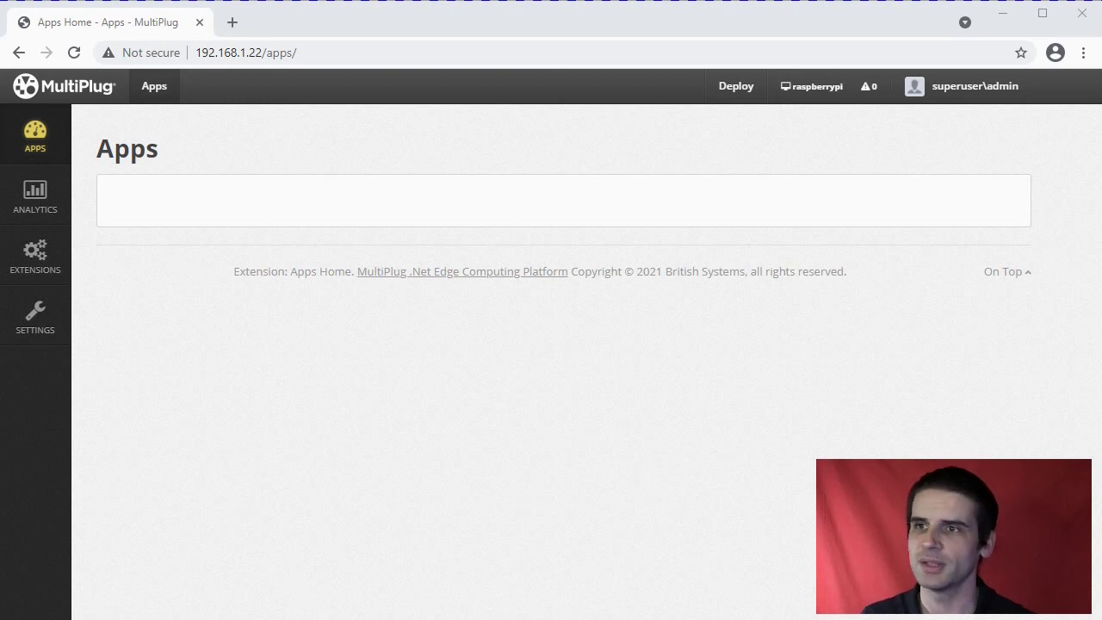
Add the MultiPlug.Ext.RasPi.Config 1.0.10 extension from the Extensions settings and run the update
{"action": "left_click", "coordinate": [35, 310]}
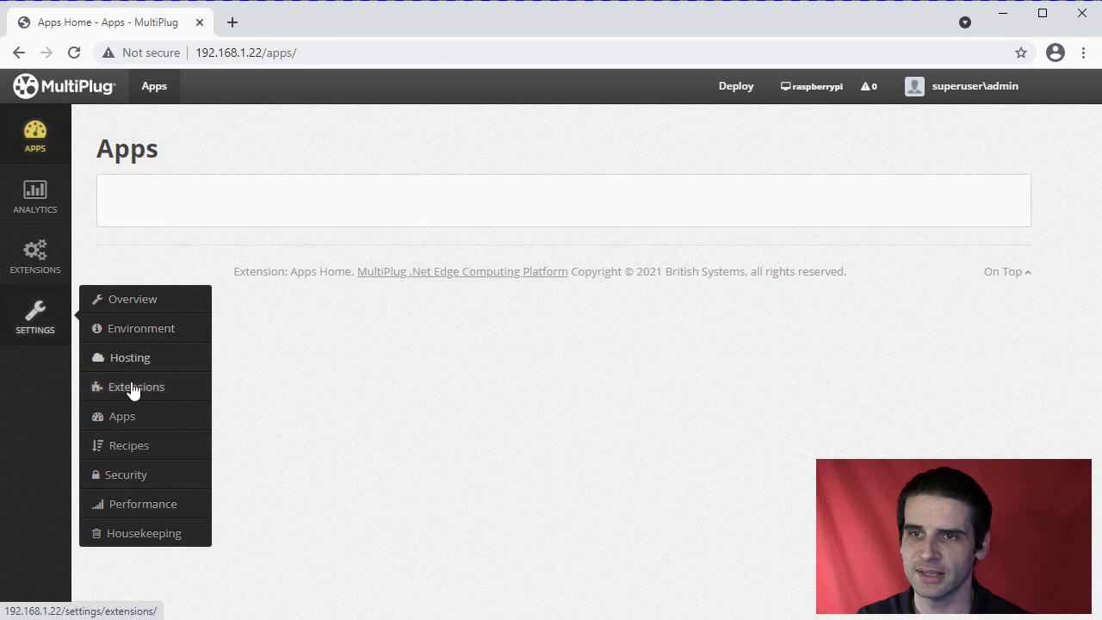
{"action": "left_click", "coordinate": [115, 386]}
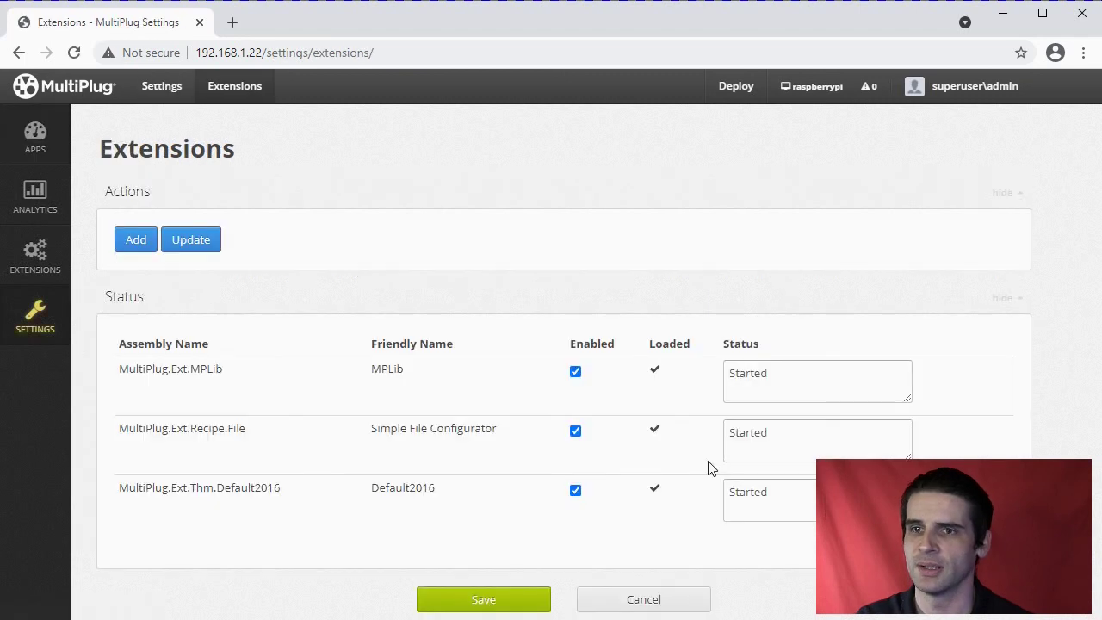
{"action": "left_click", "coordinate": [129, 246]}
{"action": "scroll", "coordinate": [478, 366], "scroll_direction": "down", "scroll_amount": 1}
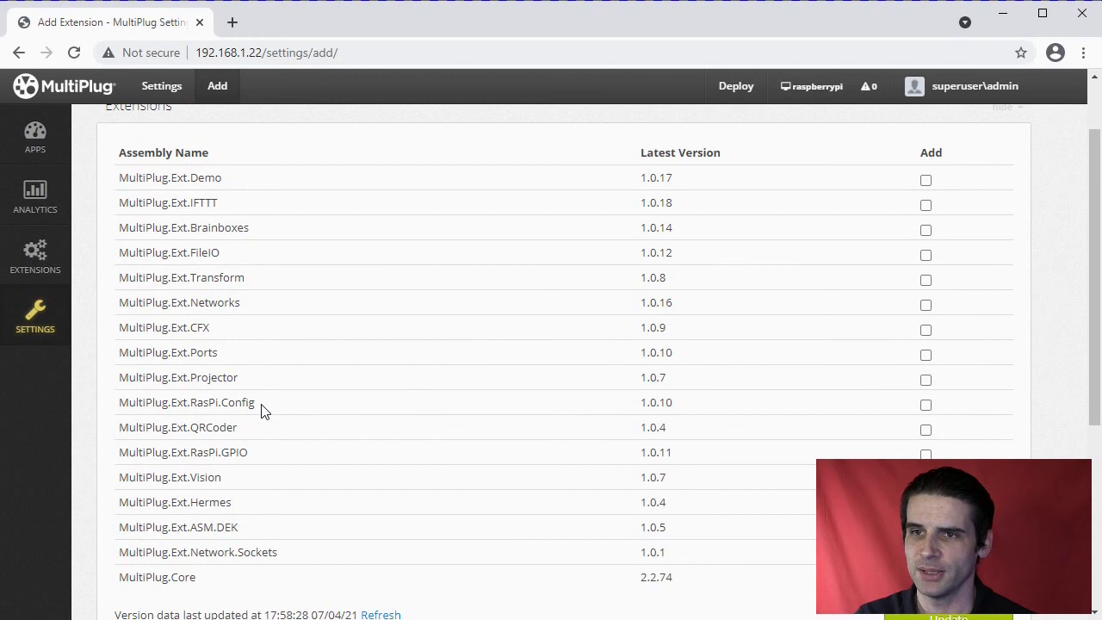
{"action": "left_click_drag", "start_coordinate": [258, 406], "coordinate": [121, 410]}
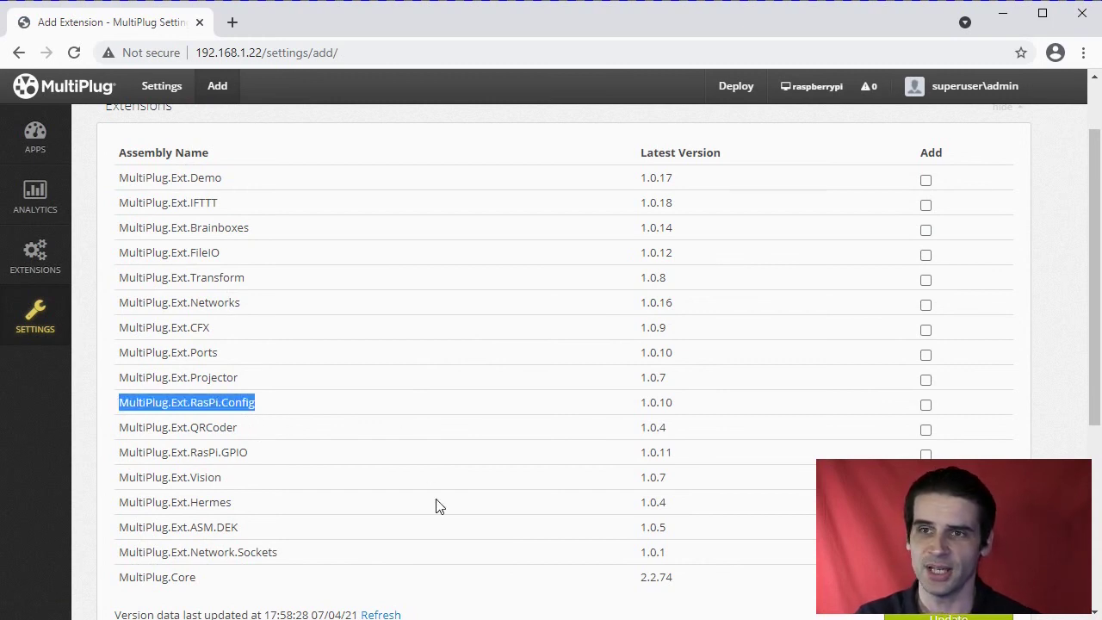
{"action": "left_click", "coordinate": [926, 406]}
{"action": "scroll", "coordinate": [1005, 422], "scroll_direction": "down", "scroll_amount": 2}
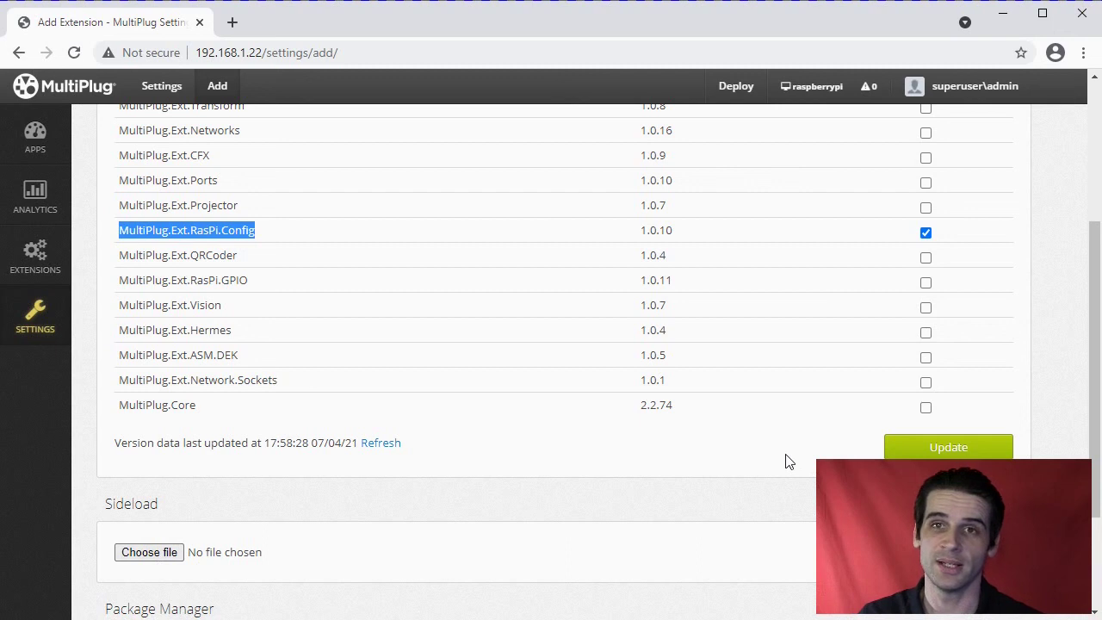
{"action": "left_click", "coordinate": [960, 449]}
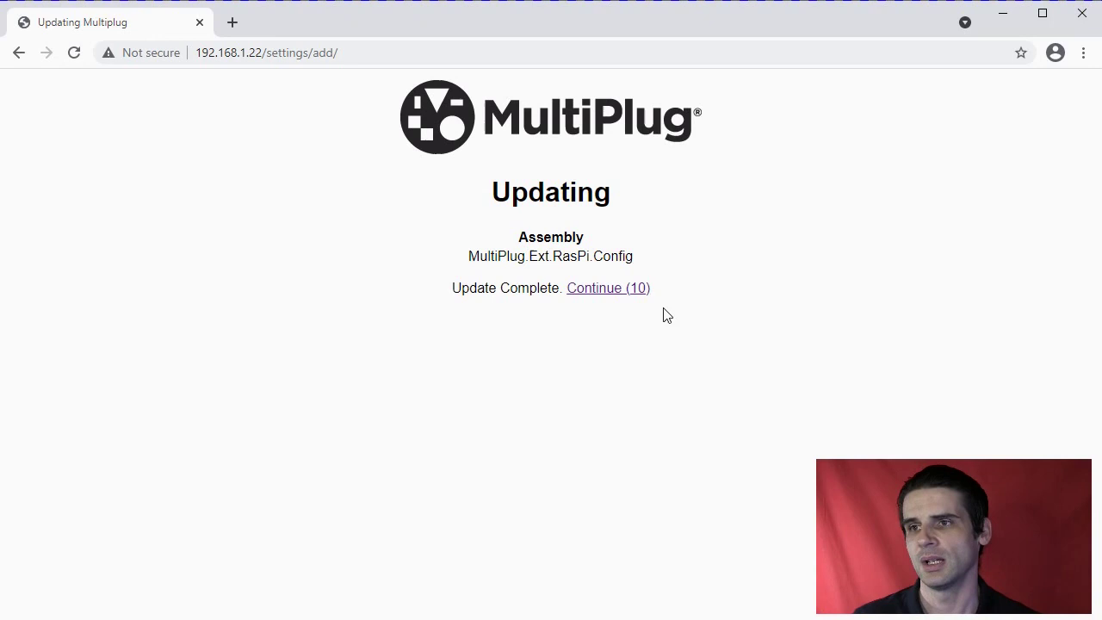
Leave the update page and open RasPi Config's overview of the Raspberry Pi 4 Model B
{"action": "left_click", "coordinate": [614, 295]}
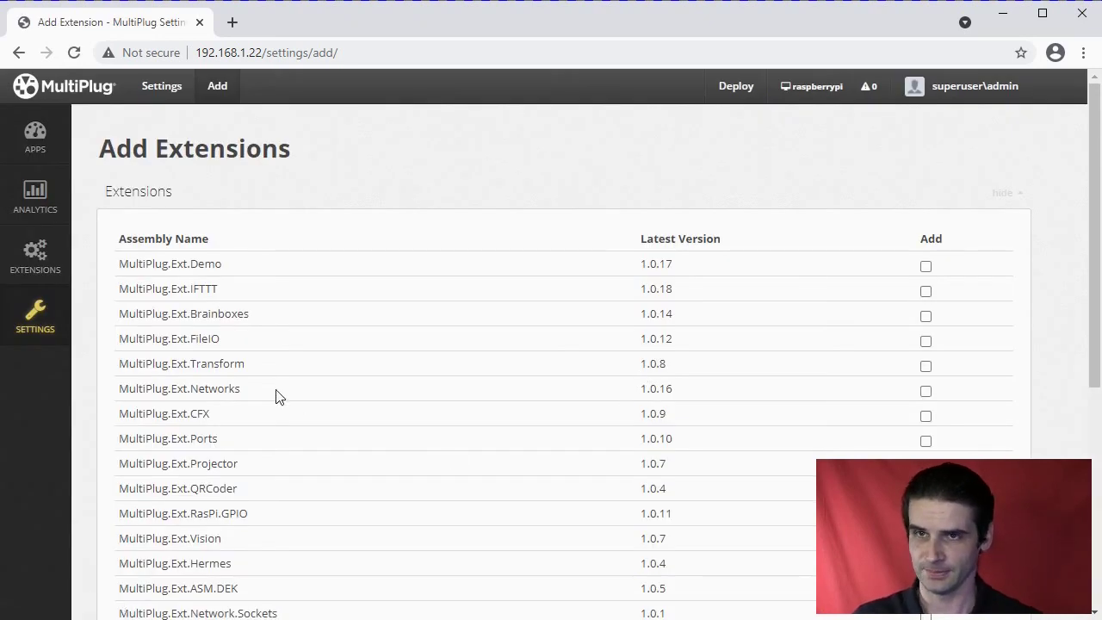
{"action": "mouse_move", "coordinate": [44, 266]}
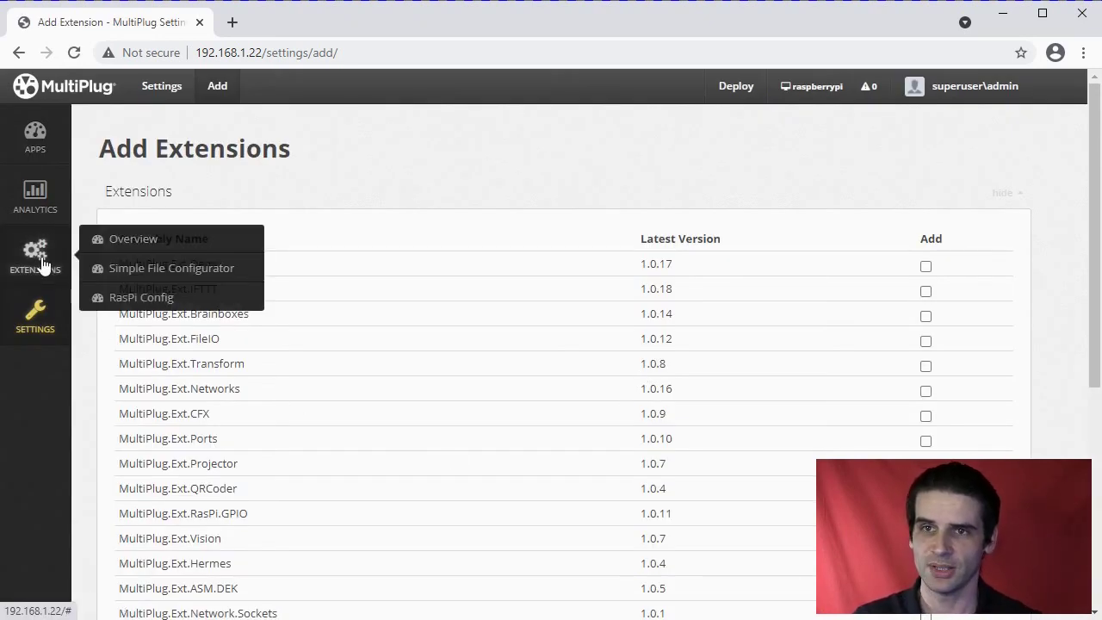
{"action": "left_click", "coordinate": [161, 307]}
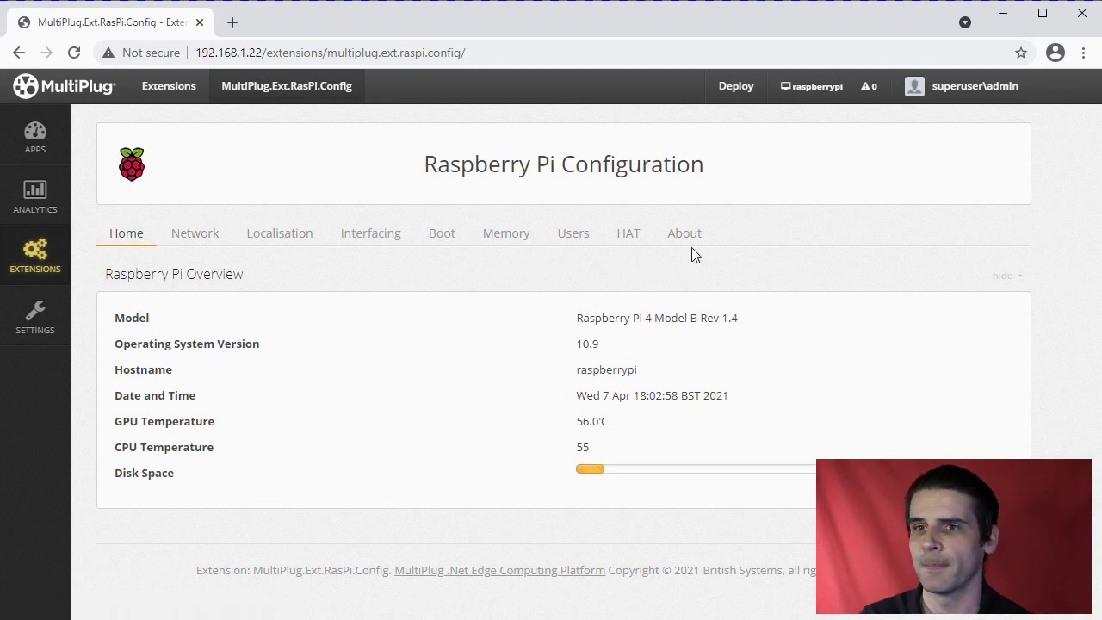
Browse the Network tab: eth0 at 192.168.1.22, wlan0 without an IP, hostname raspberrypi
{"action": "left_click", "coordinate": [196, 240]}
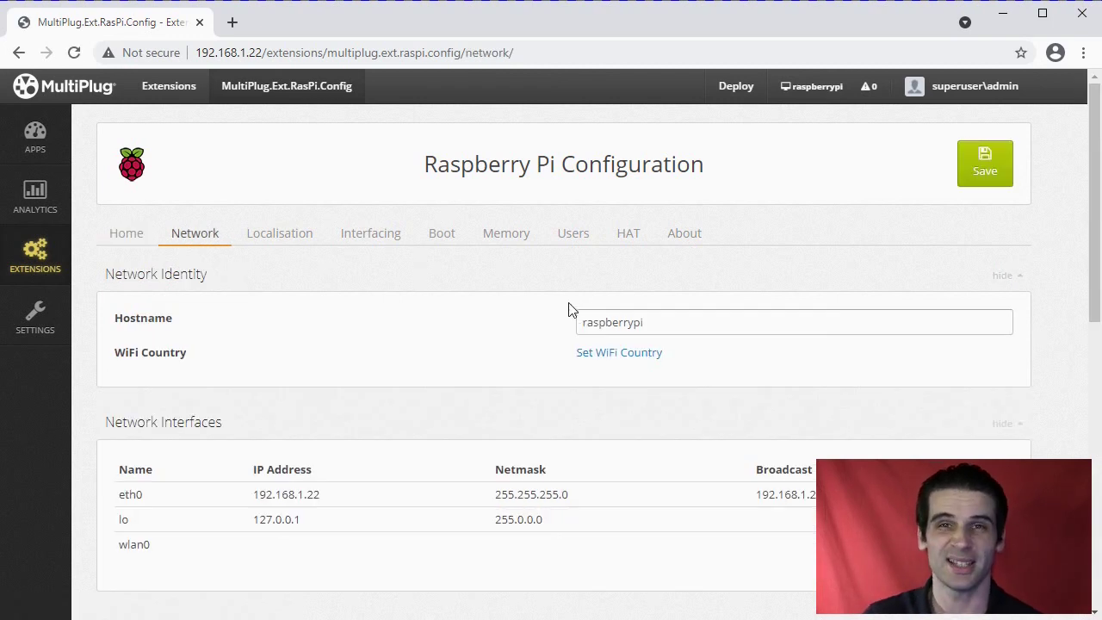
{"action": "scroll", "coordinate": [571, 349], "scroll_direction": "down", "scroll_amount": 5}
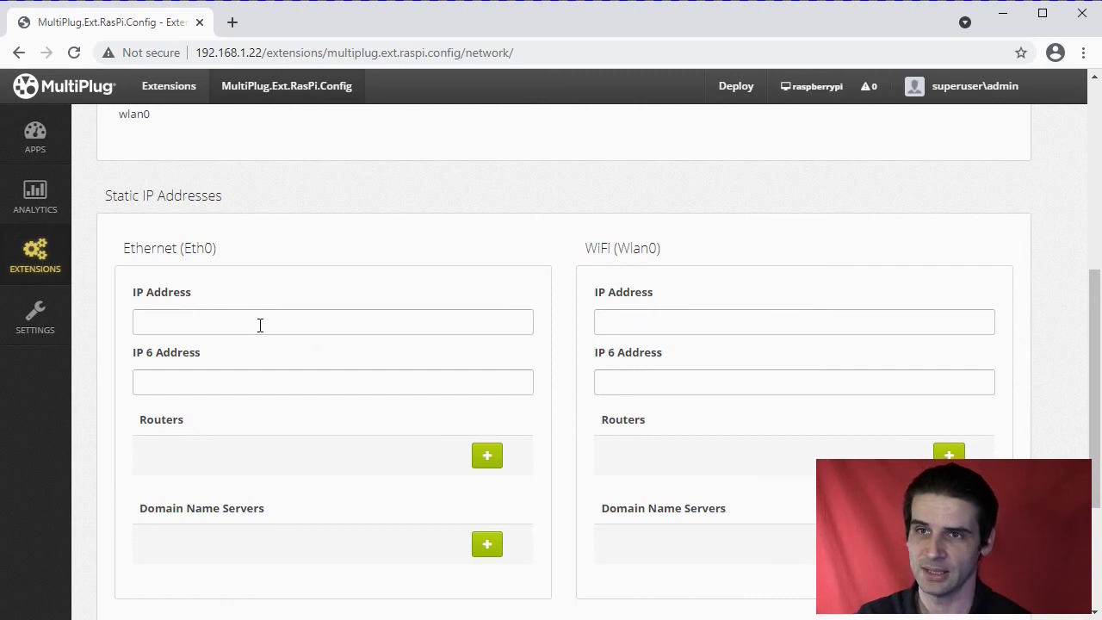
{"action": "left_click", "coordinate": [258, 325]}
{"action": "scroll", "coordinate": [469, 421], "scroll_direction": "down", "scroll_amount": 2}
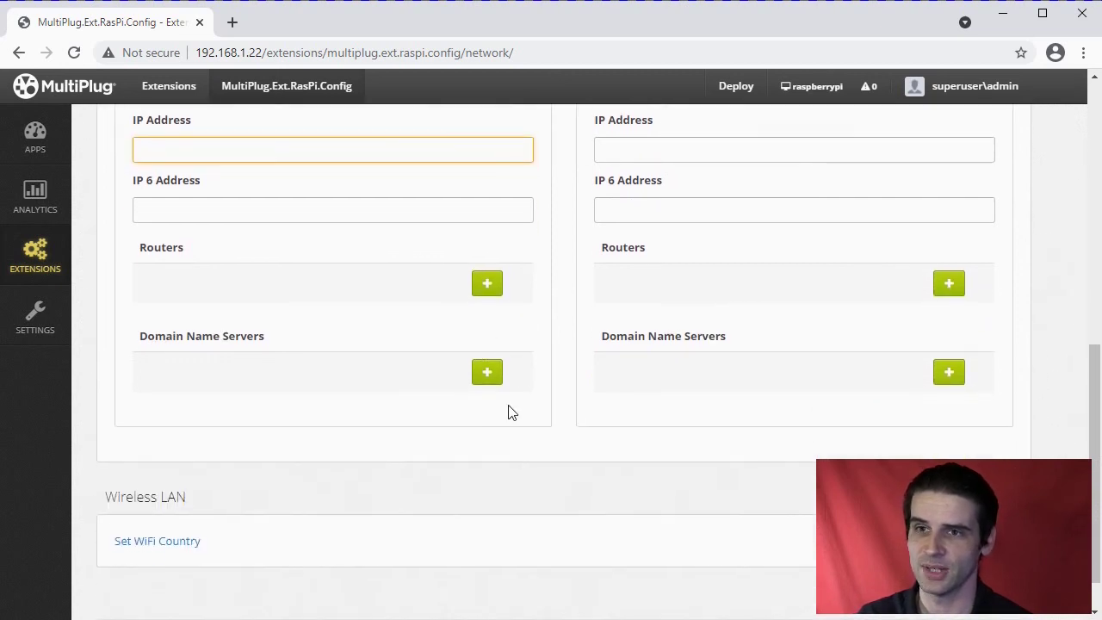
{"action": "scroll", "coordinate": [442, 421], "scroll_direction": "up", "scroll_amount": 3}
{"action": "scroll", "coordinate": [445, 424], "scroll_direction": "up", "scroll_amount": 4}
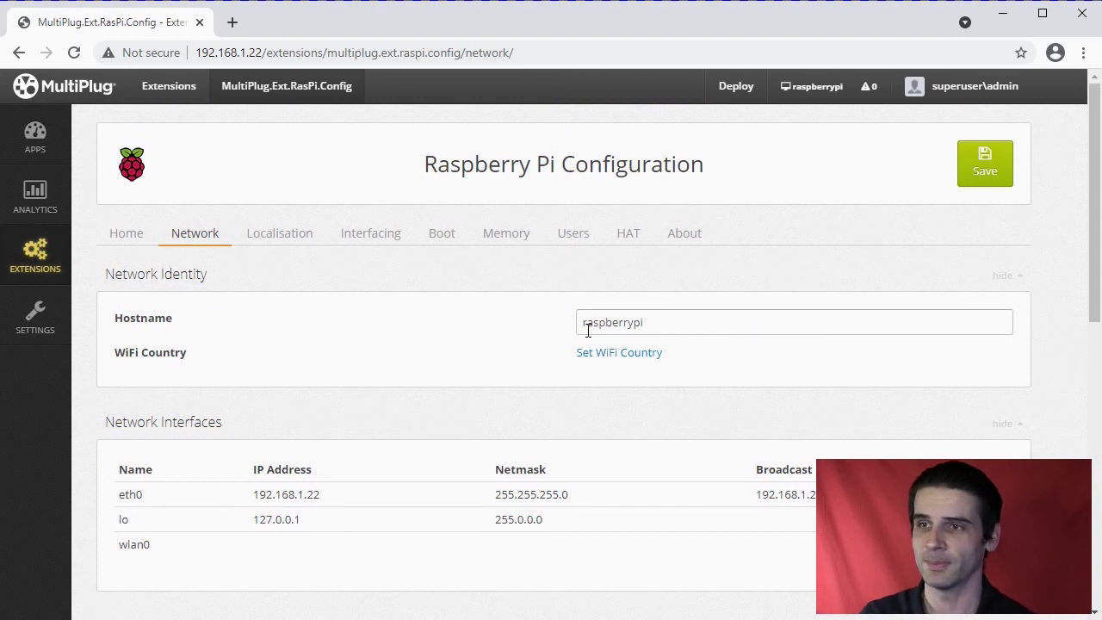
{"action": "left_click_drag", "start_coordinate": [582, 322], "coordinate": [699, 326]}
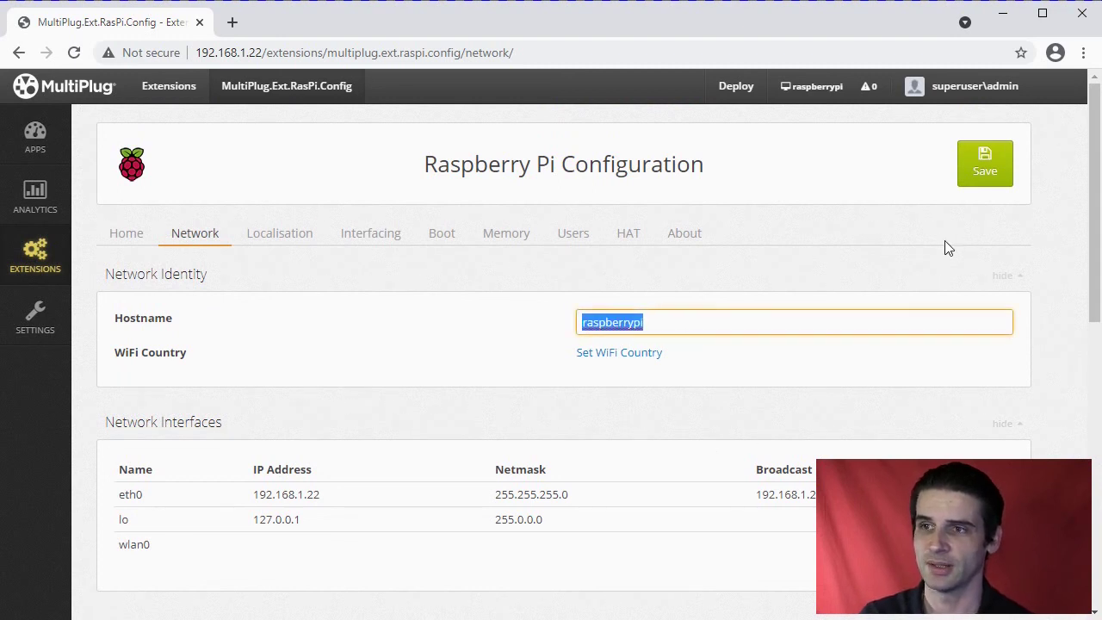
{"action": "scroll", "coordinate": [338, 376], "scroll_direction": "down", "scroll_amount": 1}
{"action": "scroll", "coordinate": [338, 376], "scroll_direction": "down", "scroll_amount": 2}
{"action": "scroll", "coordinate": [480, 410], "scroll_direction": "up", "scroll_amount": 2}
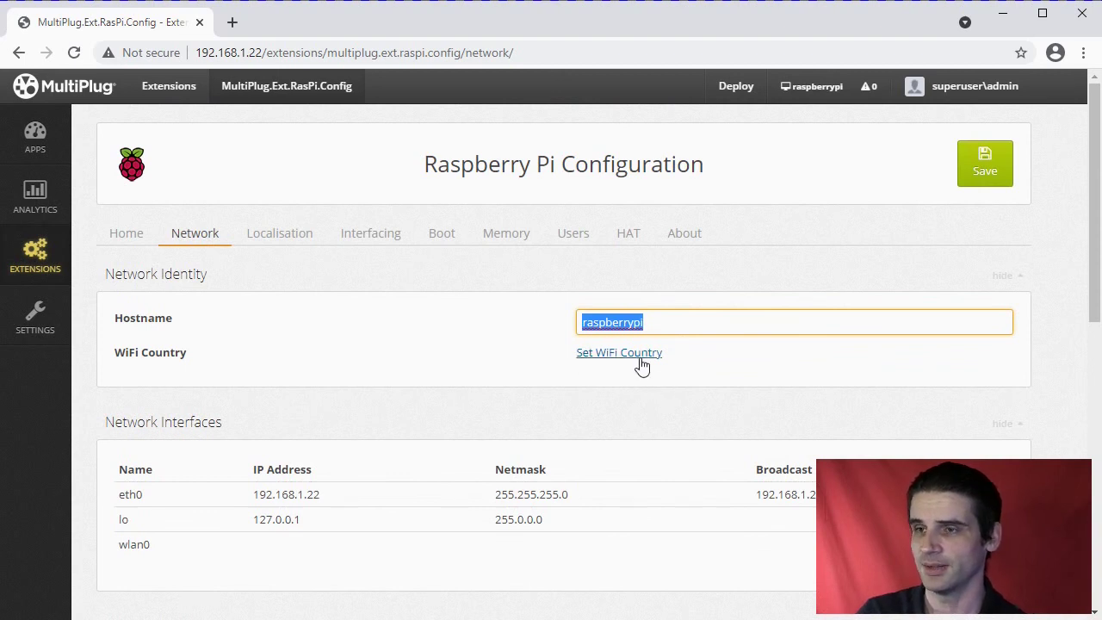
Save GB Britain (UK) as the WiFi country on the Localisation page
{"action": "left_click", "coordinate": [624, 360]}
{"action": "left_click", "coordinate": [624, 360]}
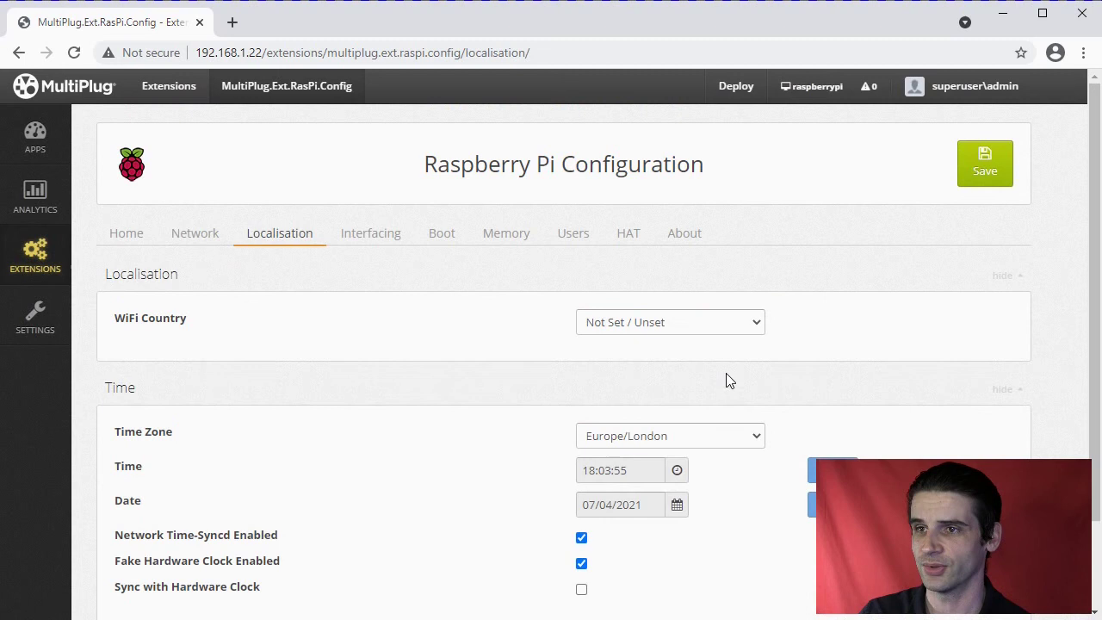
{"action": "left_click", "coordinate": [730, 331]}
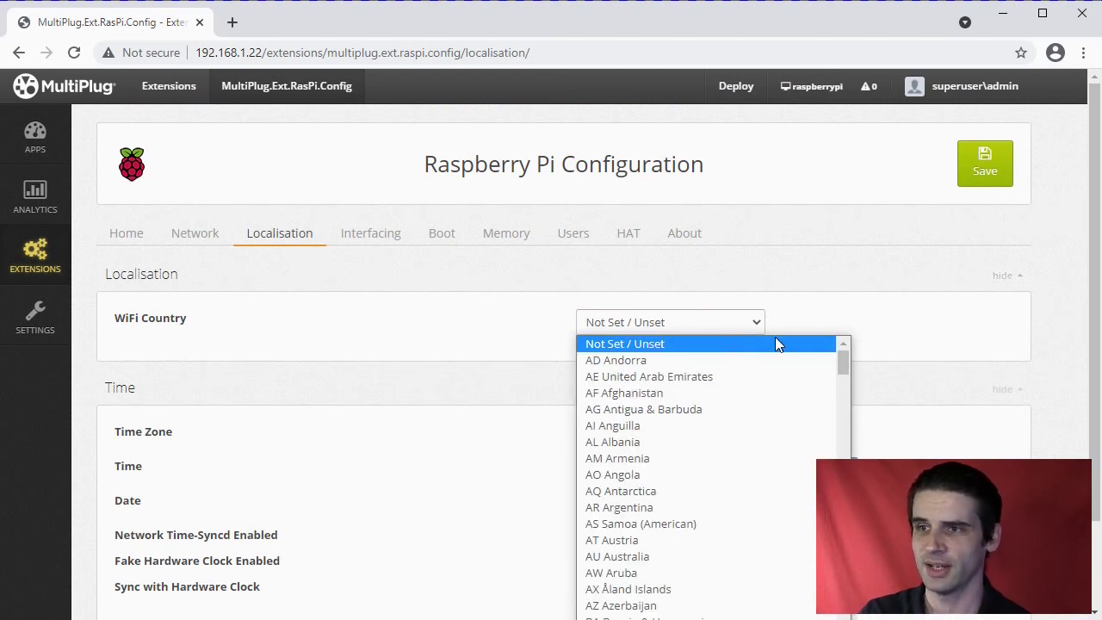
{"action": "left_click_drag", "start_coordinate": [842, 361], "coordinate": [842, 450]}
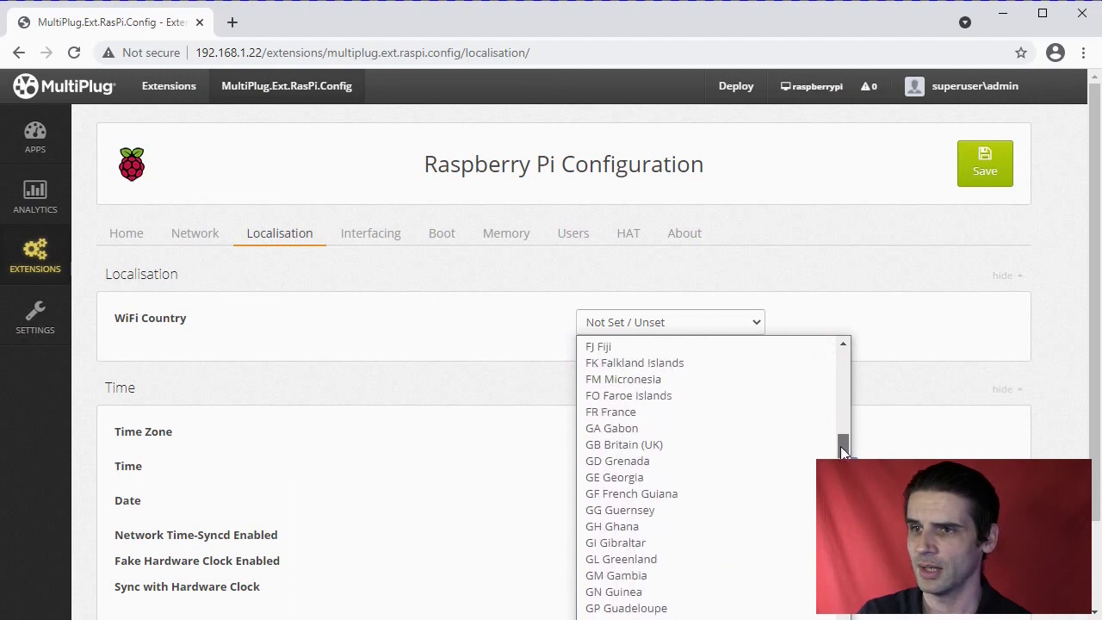
{"action": "left_click", "coordinate": [668, 445]}
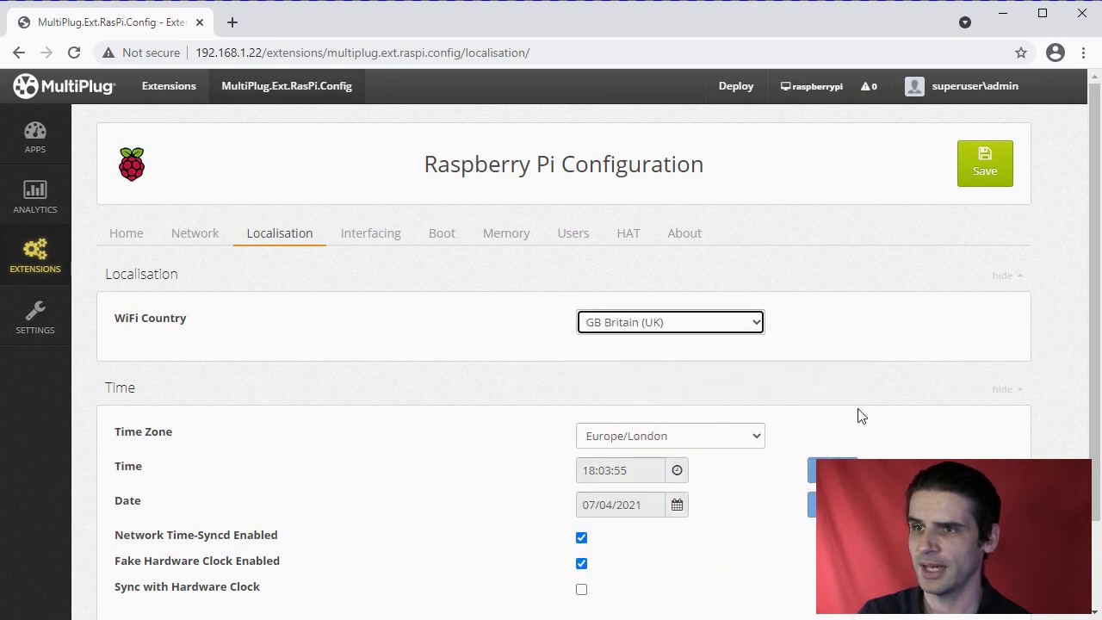
{"action": "left_click", "coordinate": [982, 175]}
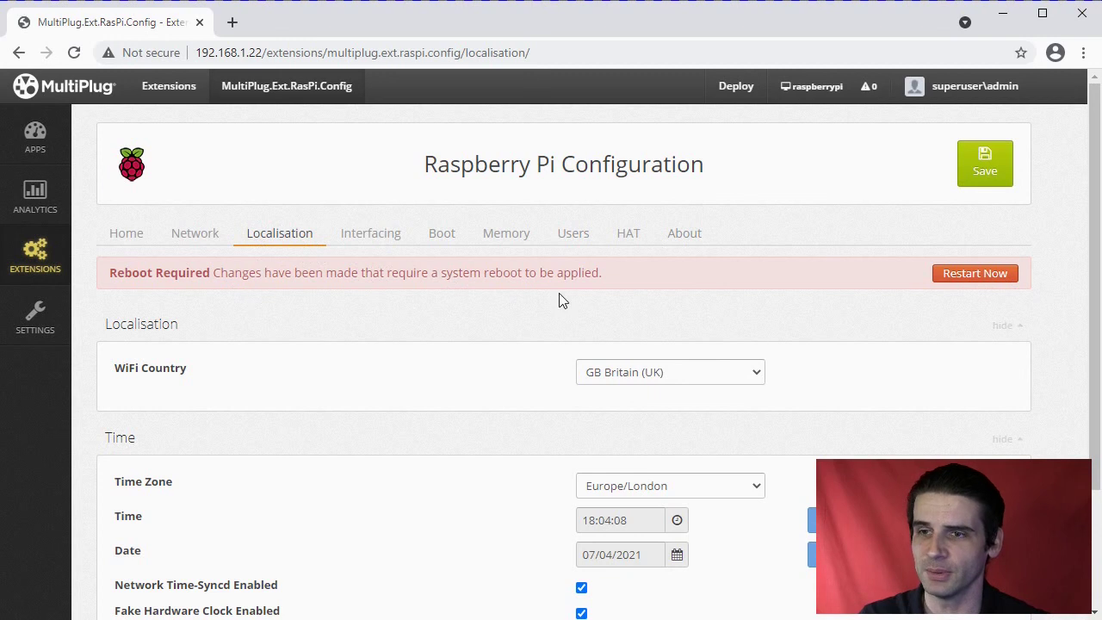
{"action": "scroll", "coordinate": [555, 298], "scroll_direction": "down", "scroll_amount": 1}
{"action": "scroll", "coordinate": [555, 299], "scroll_direction": "down", "scroll_amount": 2}
{"action": "scroll", "coordinate": [549, 301], "scroll_direction": "up", "scroll_amount": 2}
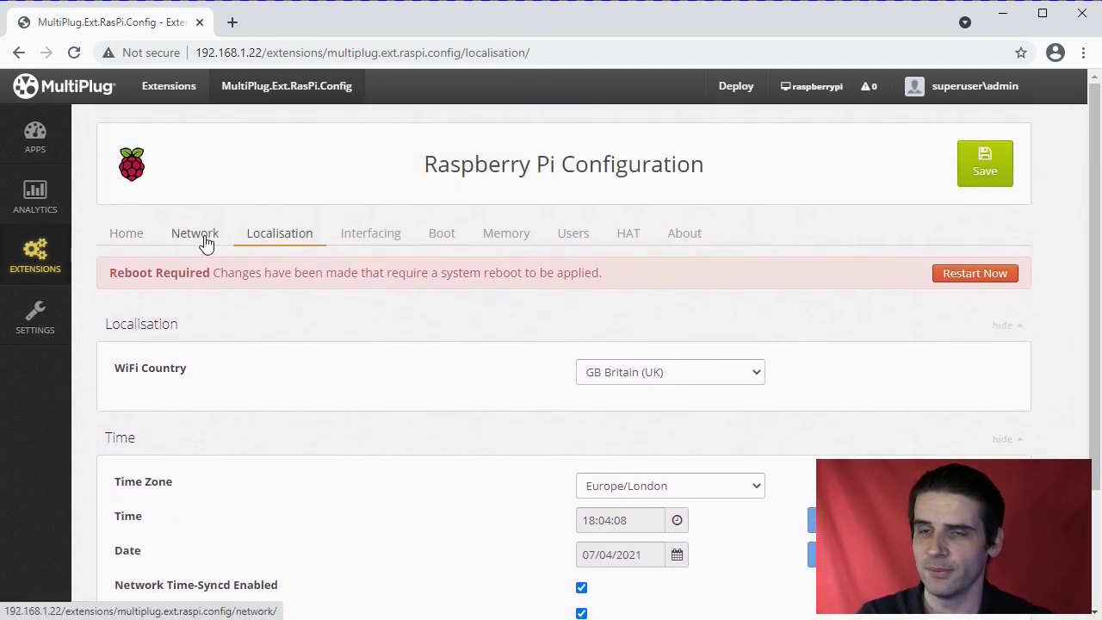
Go back to the Network settings and scroll through them to the wireless section
{"action": "left_click", "coordinate": [370, 234]}
{"action": "scroll", "coordinate": [514, 295], "scroll_direction": "down", "scroll_amount": 5}
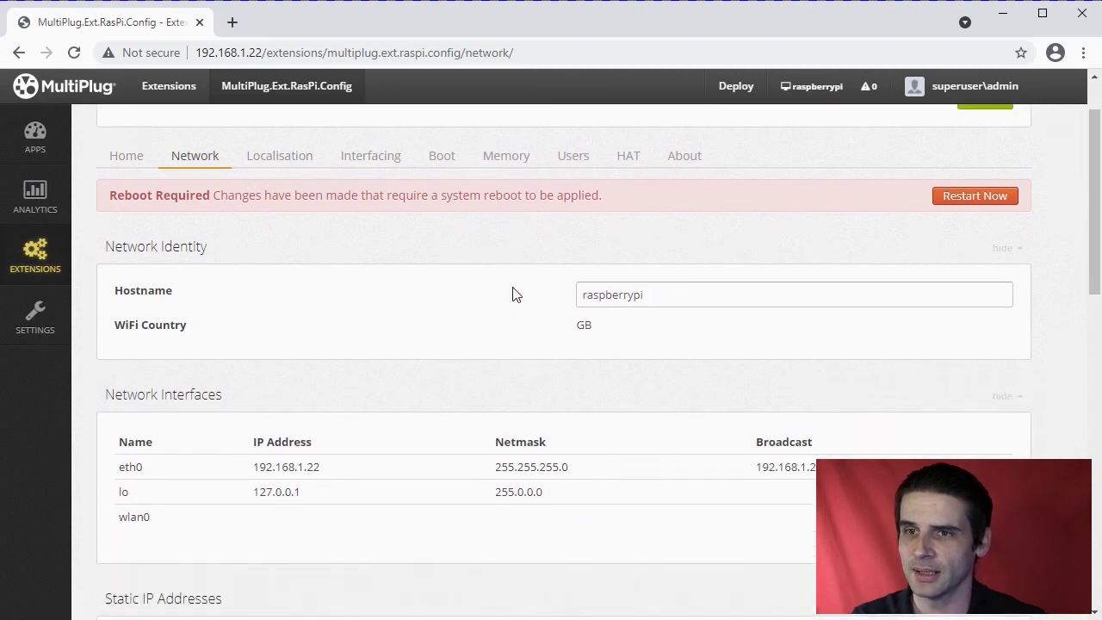
{"action": "scroll", "coordinate": [514, 296], "scroll_direction": "up", "scroll_amount": 2}
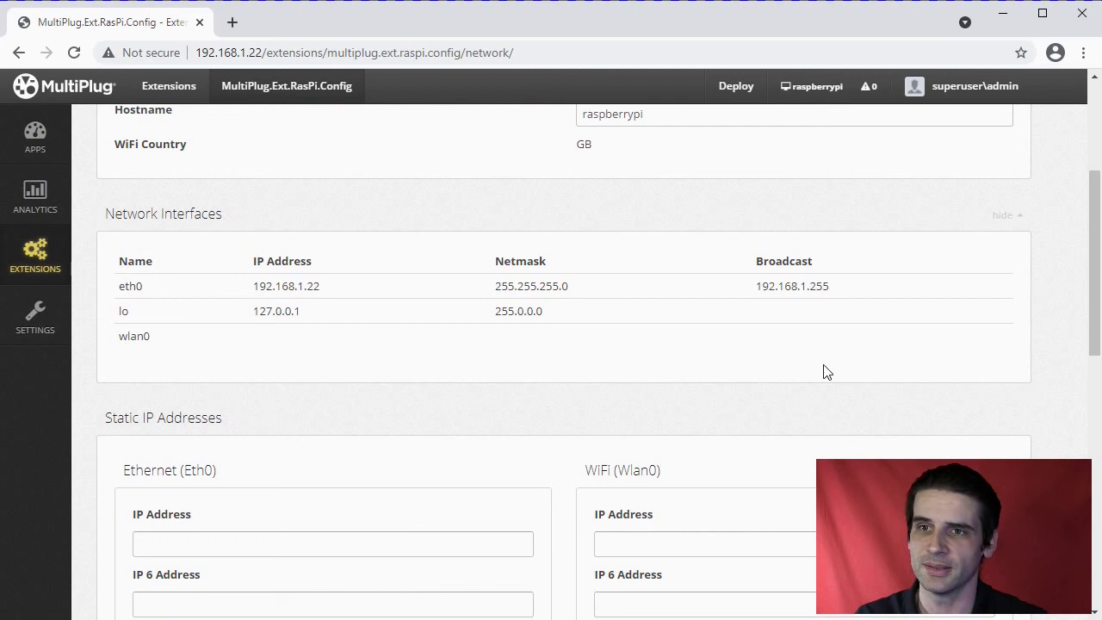
{"action": "scroll", "coordinate": [818, 365], "scroll_direction": "up", "scroll_amount": 1}
{"action": "scroll", "coordinate": [818, 366], "scroll_direction": "up", "scroll_amount": 1}
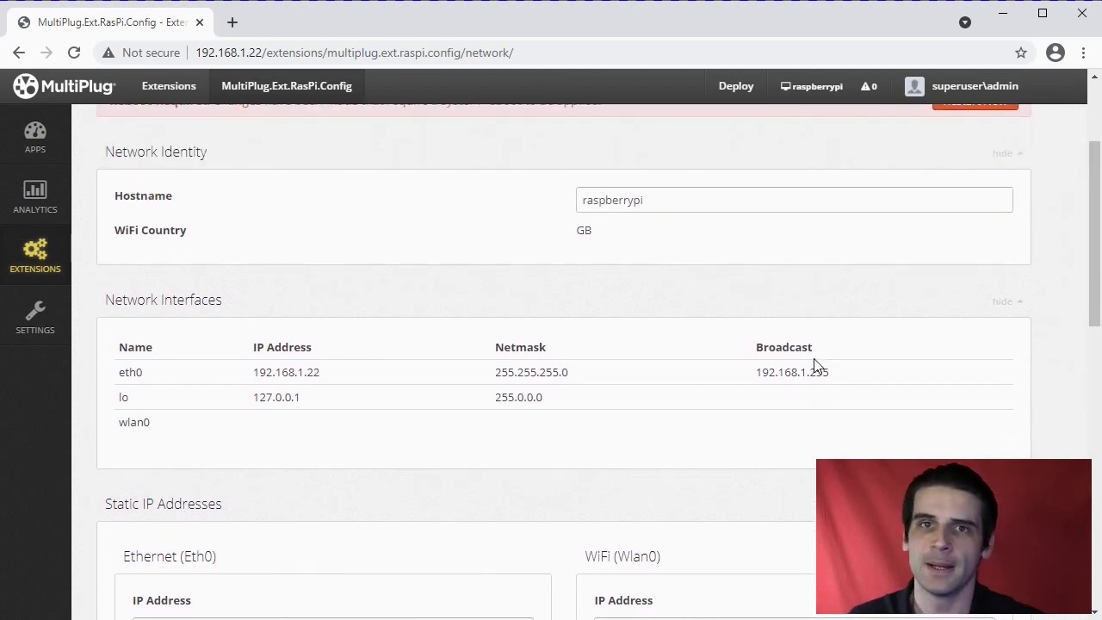
{"action": "scroll", "coordinate": [818, 366], "scroll_direction": "down", "scroll_amount": 6}
{"action": "scroll", "coordinate": [818, 366], "scroll_direction": "down", "scroll_amount": 3}
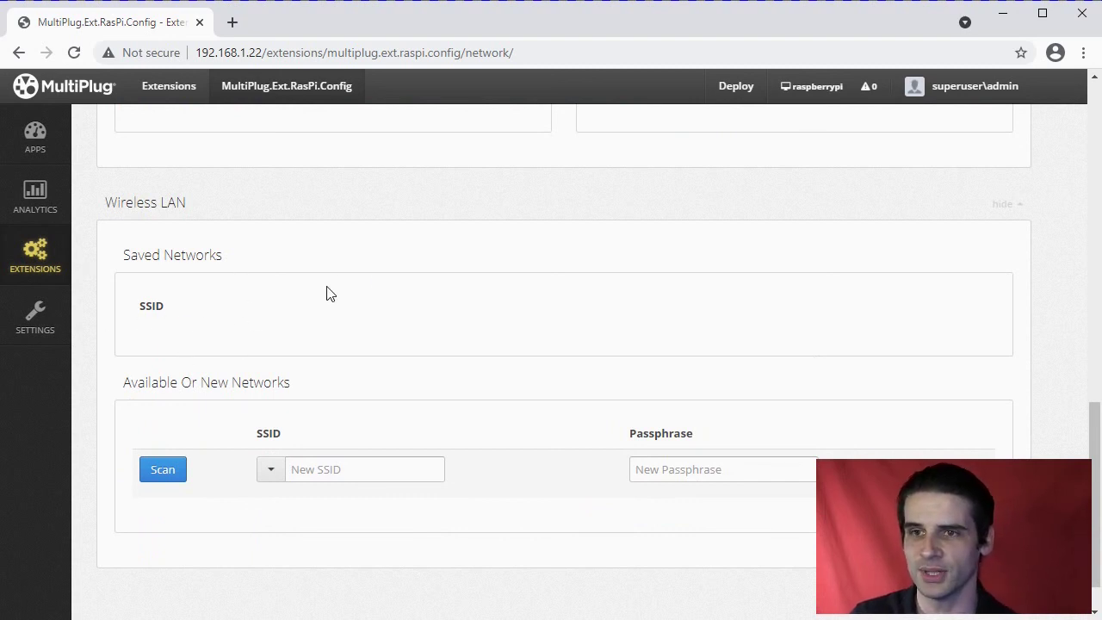
Scan for wireless networks, select Post_Office_1124 and save the WiFi settings
{"action": "left_click", "coordinate": [162, 470]}
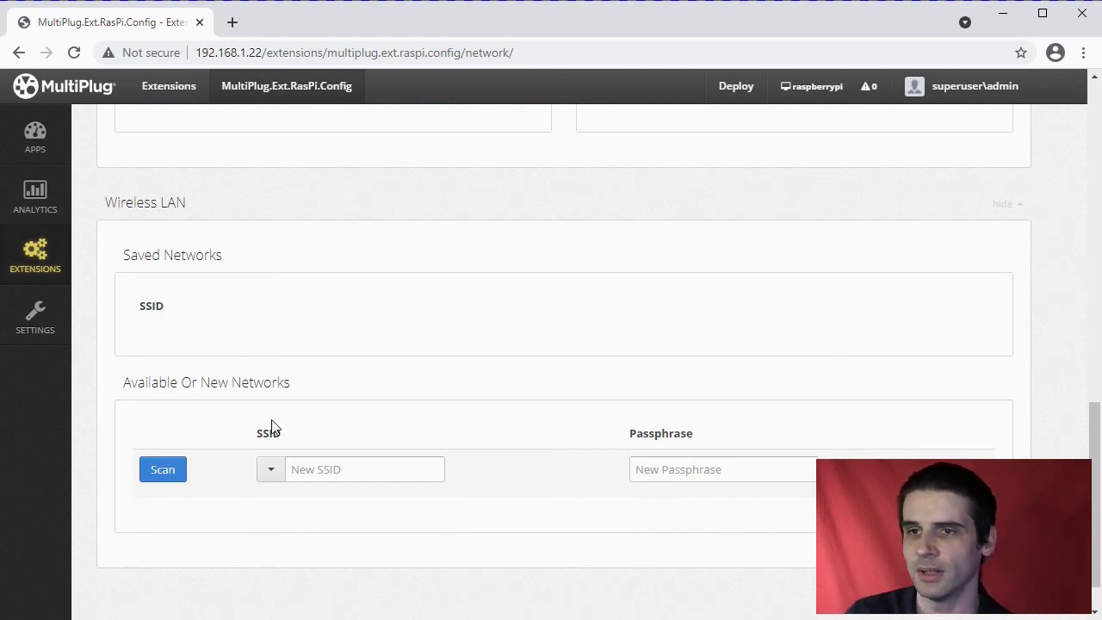
{"action": "left_click", "coordinate": [277, 478]}
{"action": "scroll", "coordinate": [478, 461], "scroll_direction": "down", "scroll_amount": 2}
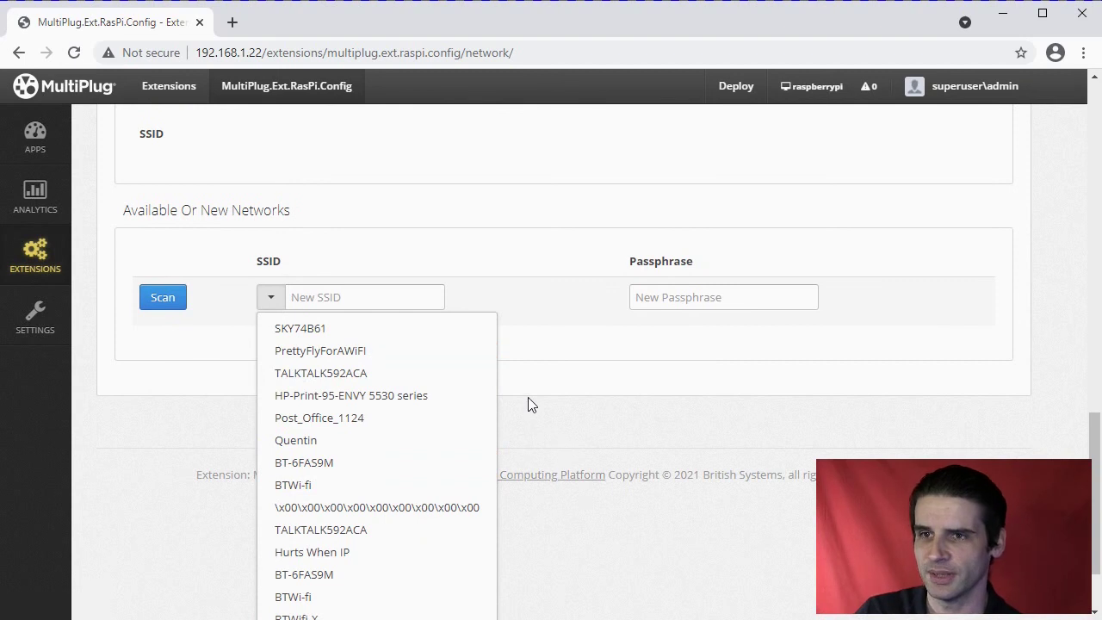
{"action": "left_click", "coordinate": [390, 422]}
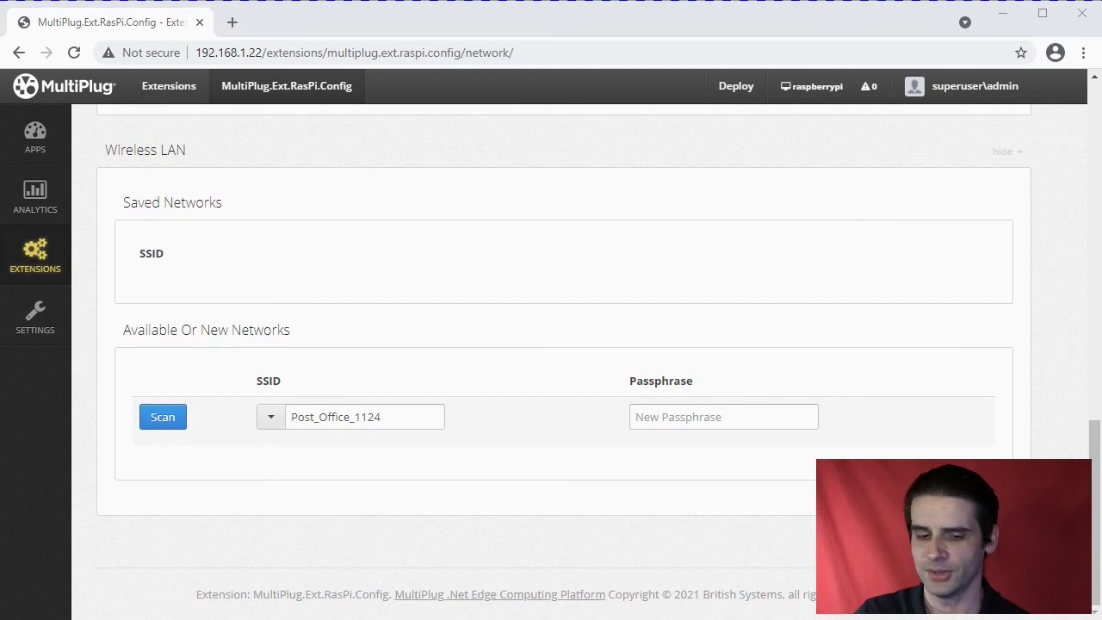
{"action": "scroll", "coordinate": [840, 449], "scroll_direction": "up", "scroll_amount": 10}
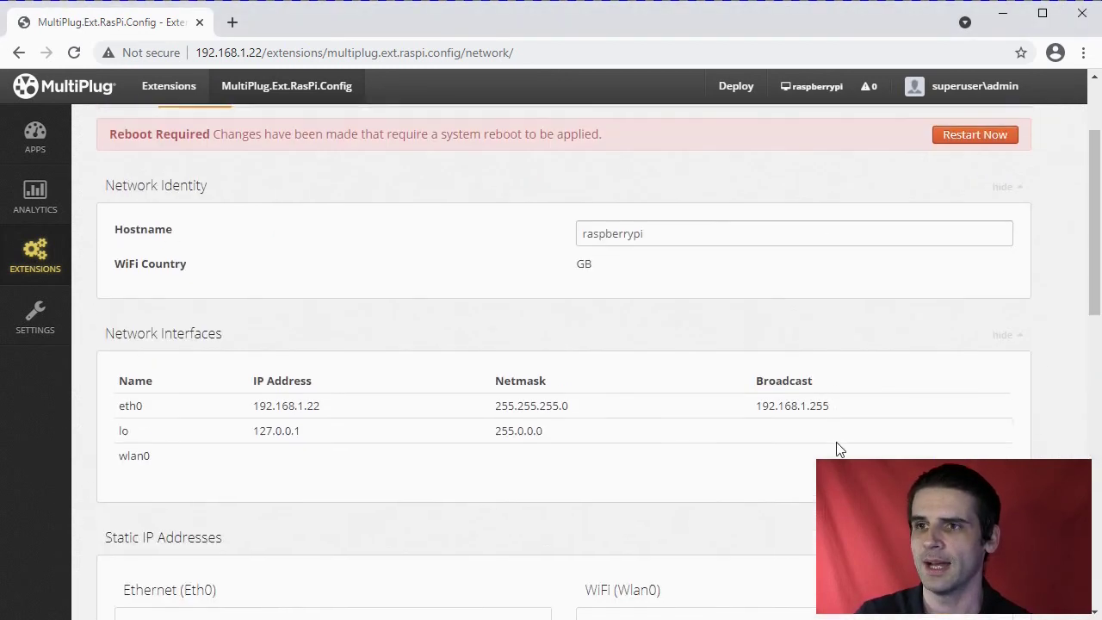
{"action": "scroll", "coordinate": [896, 379], "scroll_direction": "up", "scroll_amount": 2}
{"action": "left_click", "coordinate": [984, 164]}
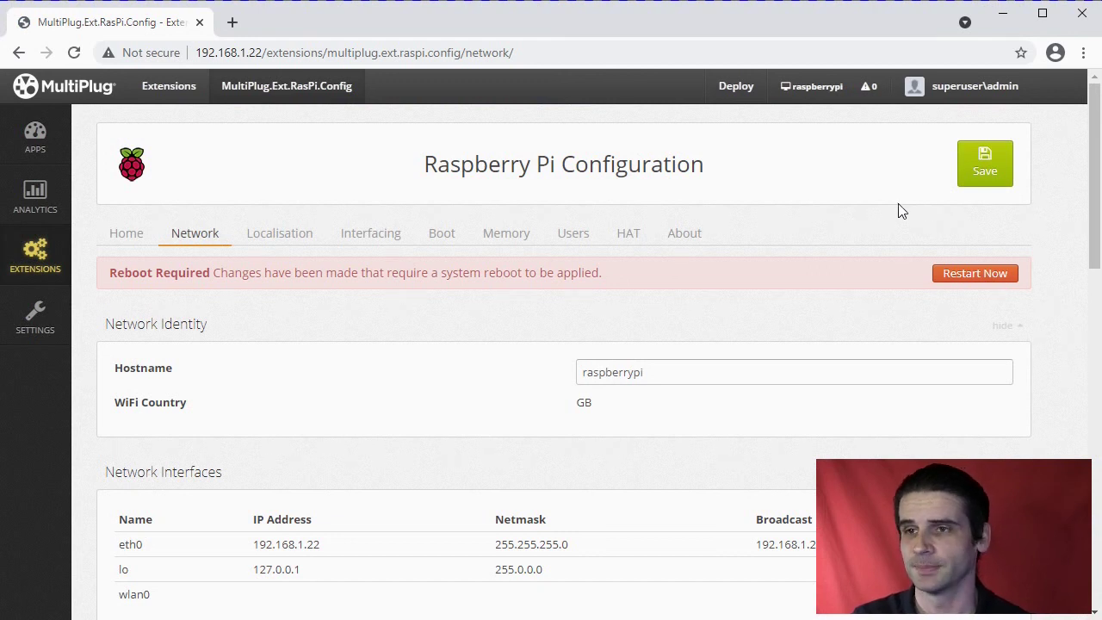
Reload the page to confirm wlan0 now has the address 192.168.1.23
{"action": "scroll", "coordinate": [900, 209], "scroll_direction": "down", "scroll_amount": 1}
{"action": "left_click", "coordinate": [74, 53]}
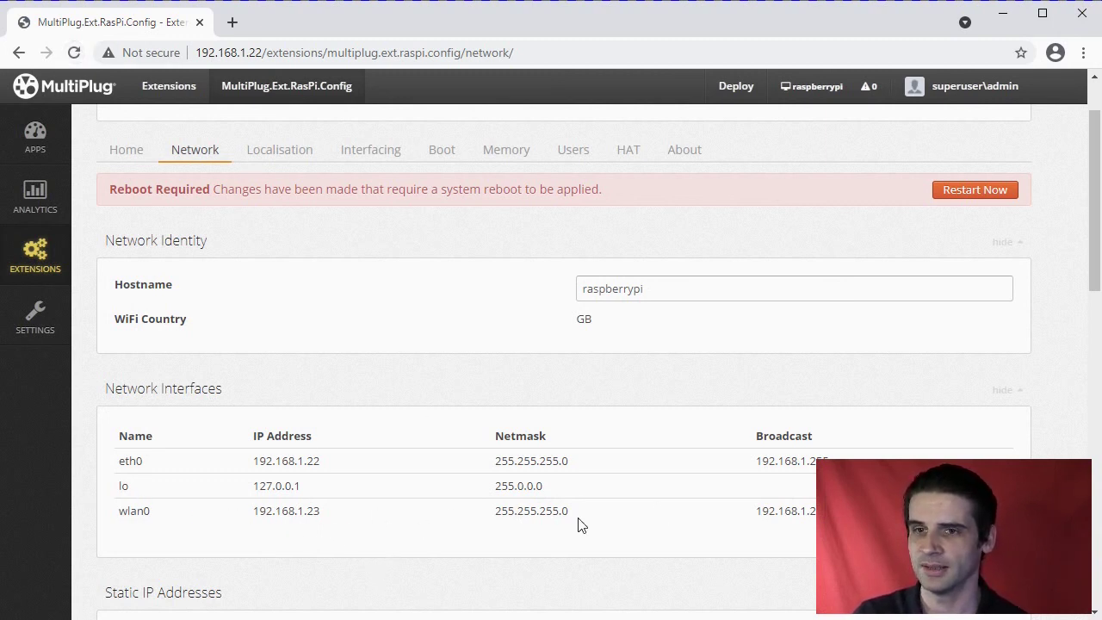
{"action": "scroll", "coordinate": [333, 504], "scroll_direction": "down", "scroll_amount": 2}
{"action": "scroll", "coordinate": [345, 499], "scroll_direction": "up", "scroll_amount": 3}
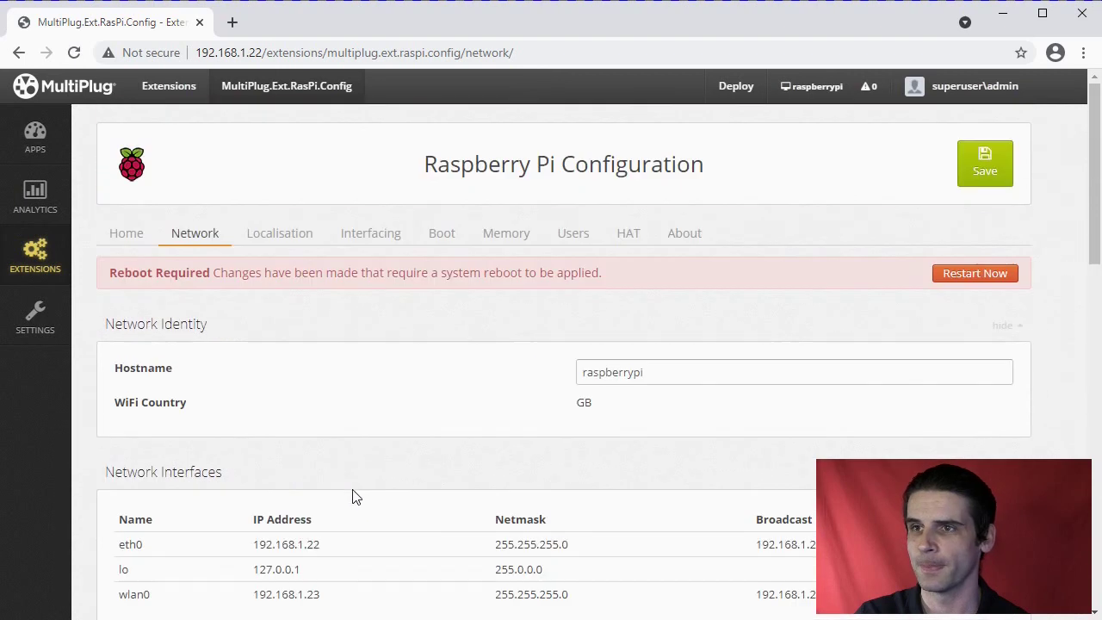
Check the WiFi country and Time settings on Localisation, then open the Interfacing page
{"action": "left_click", "coordinate": [299, 237]}
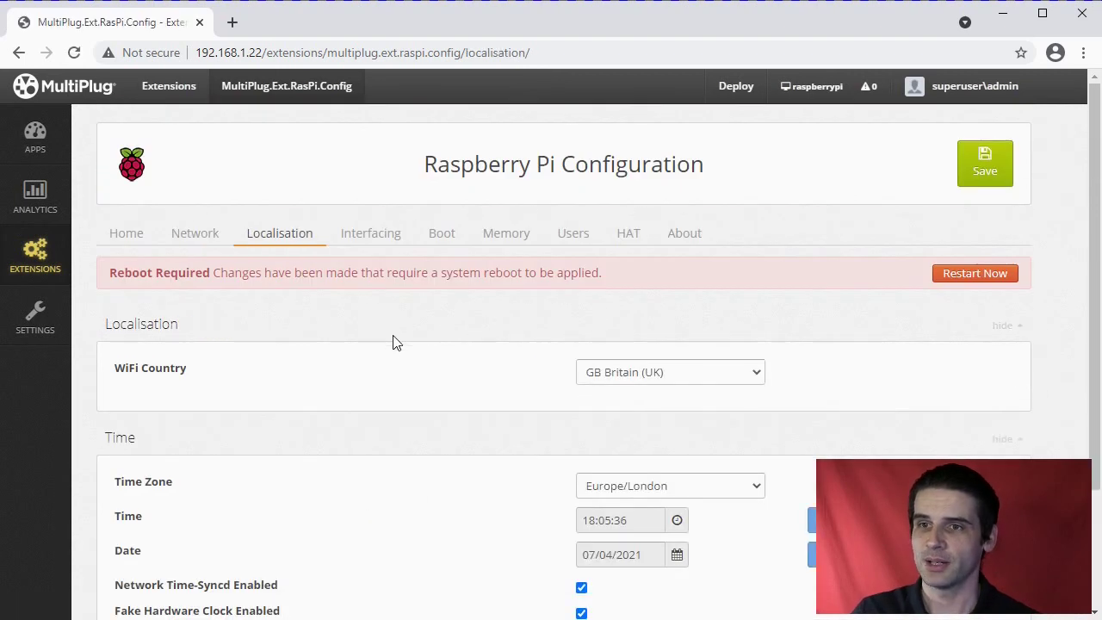
{"action": "scroll", "coordinate": [393, 345], "scroll_direction": "down", "scroll_amount": 2}
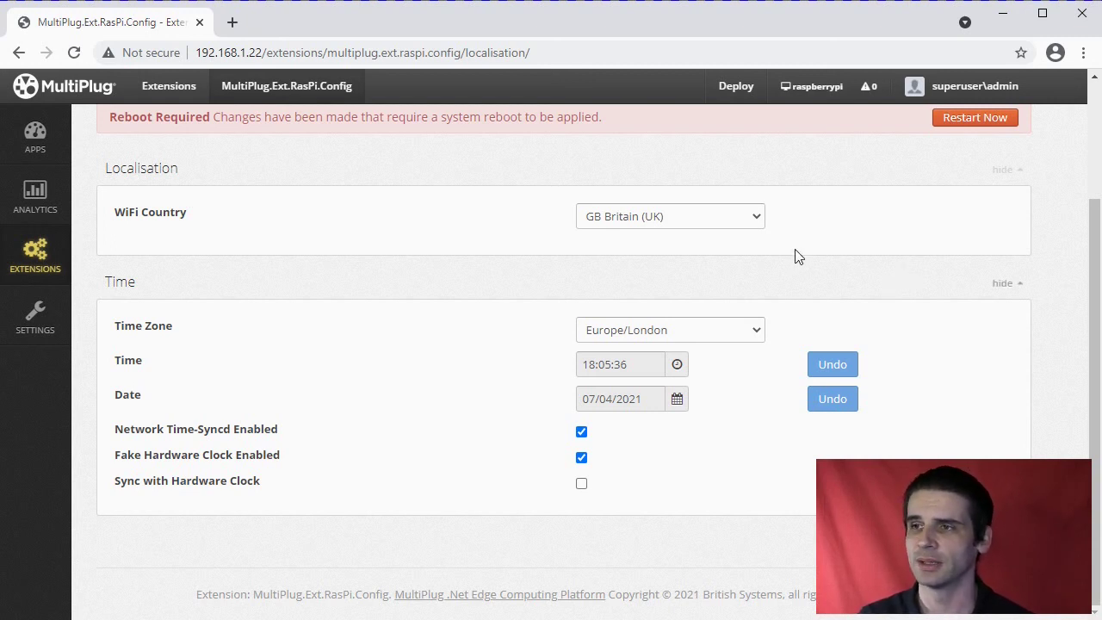
{"action": "scroll", "coordinate": [826, 267], "scroll_direction": "up", "scroll_amount": 2}
{"action": "left_click", "coordinate": [369, 234]}
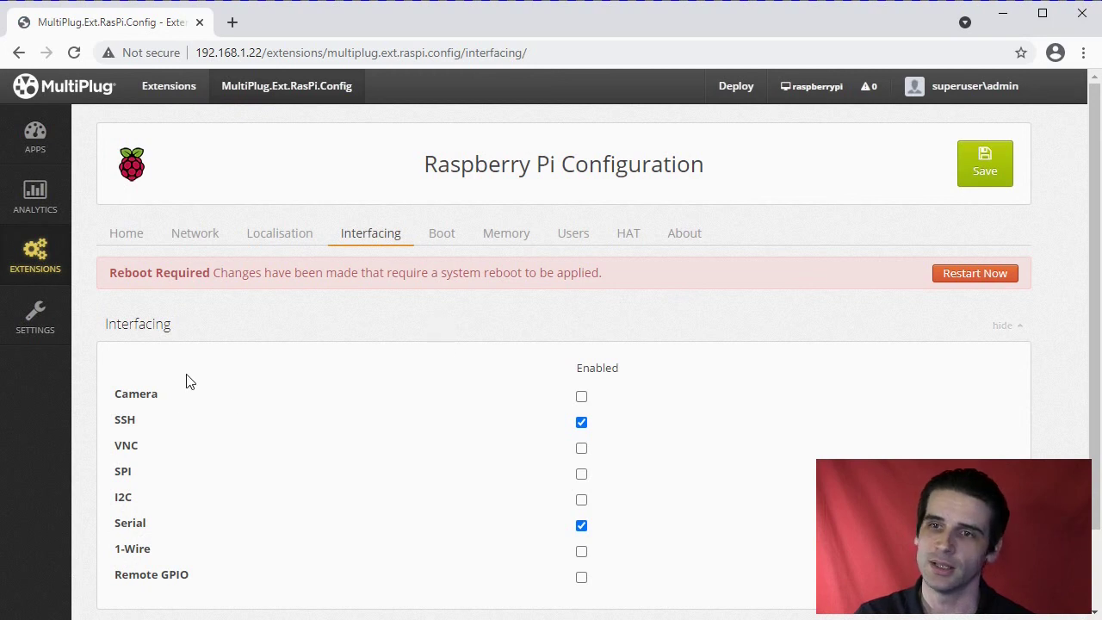
Scroll the interfaces list, where only SSH and Serial are enabled, then open Boot Options
{"action": "scroll", "coordinate": [315, 437], "scroll_direction": "down", "scroll_amount": 1}
{"action": "scroll", "coordinate": [315, 441], "scroll_direction": "down", "scroll_amount": 1}
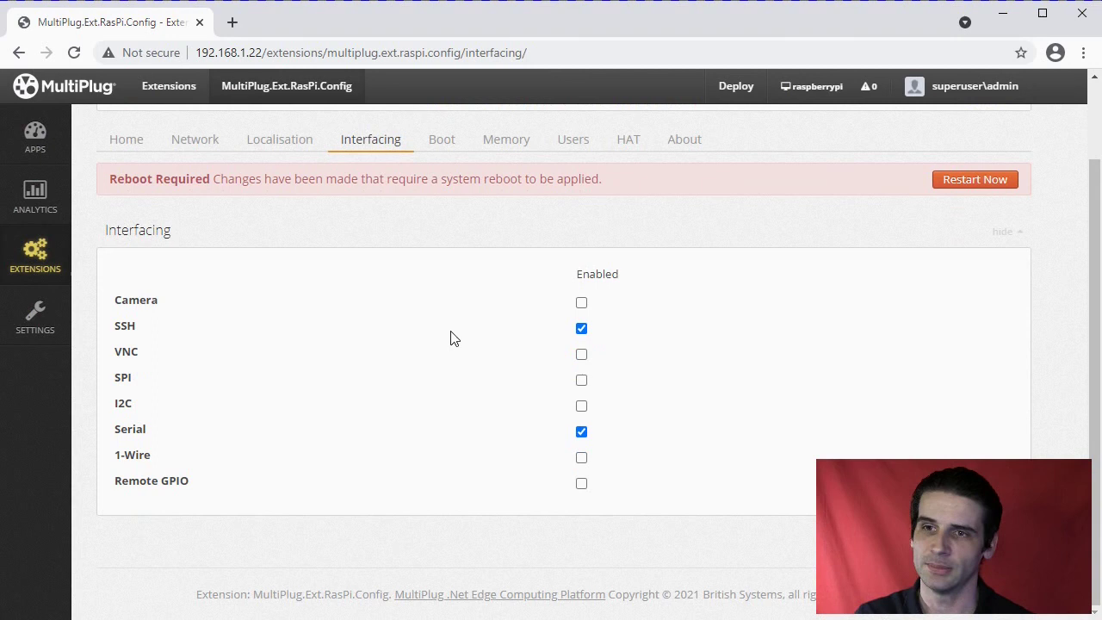
{"action": "scroll", "coordinate": [315, 340], "scroll_direction": "up", "scroll_amount": 1}
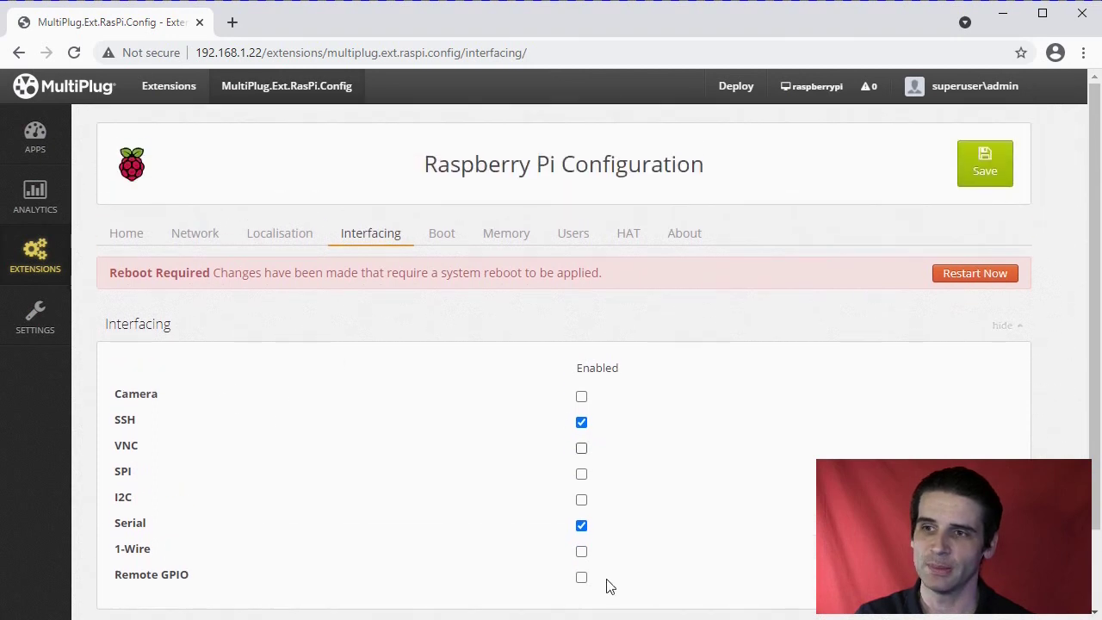
{"action": "left_click", "coordinate": [444, 242]}
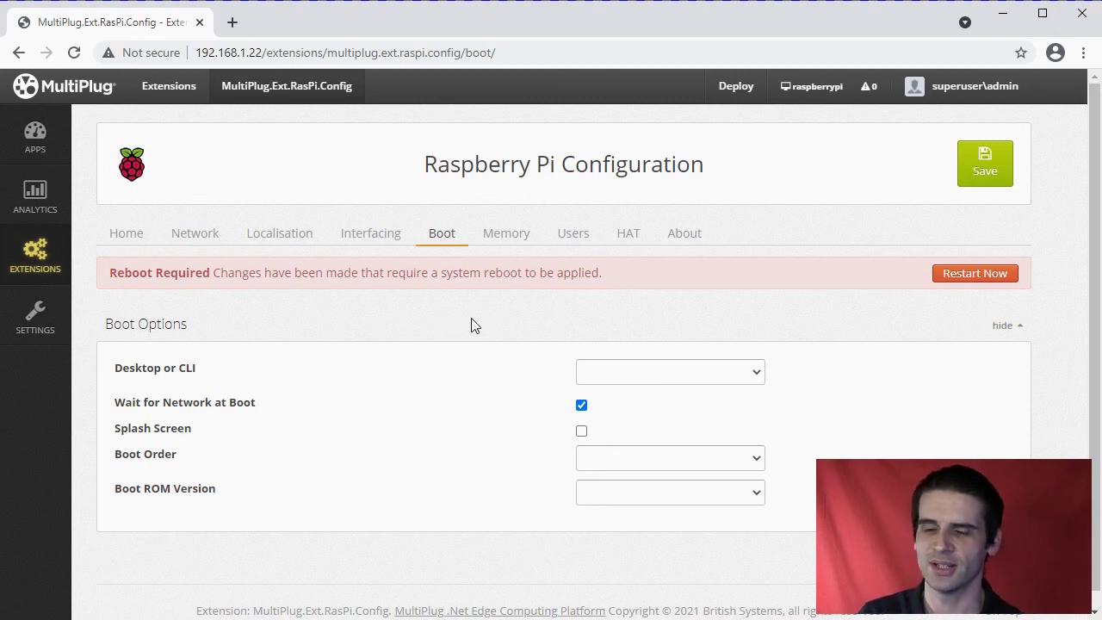
Check the Free Disk and Free RAM tables on the Memory page, then move to Users
{"action": "left_click", "coordinate": [504, 241]}
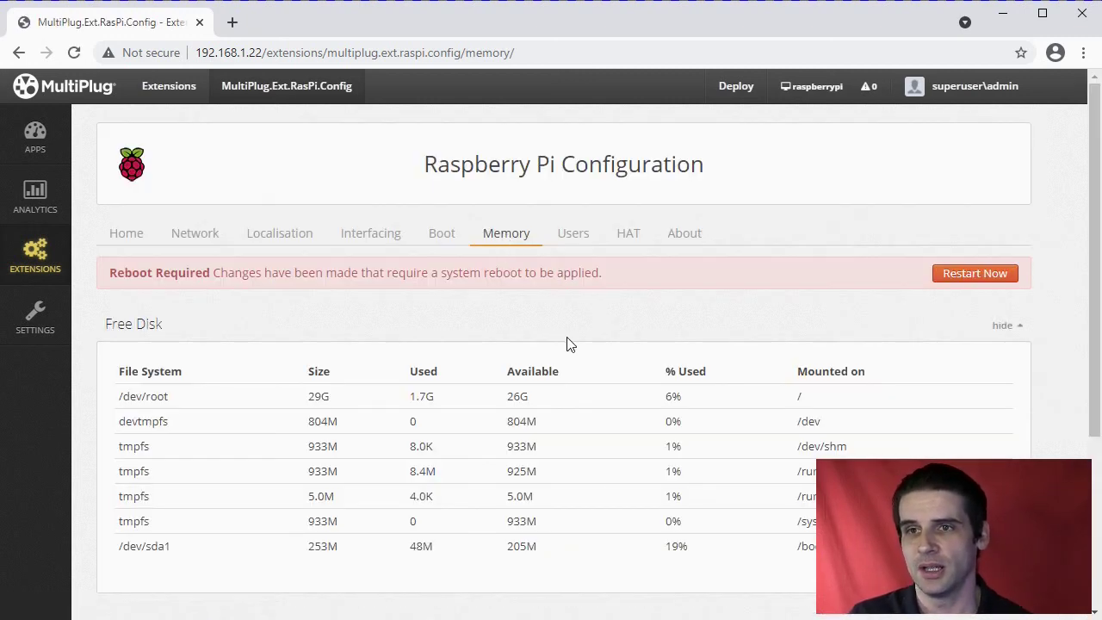
{"action": "scroll", "coordinate": [567, 344], "scroll_direction": "down", "scroll_amount": 2}
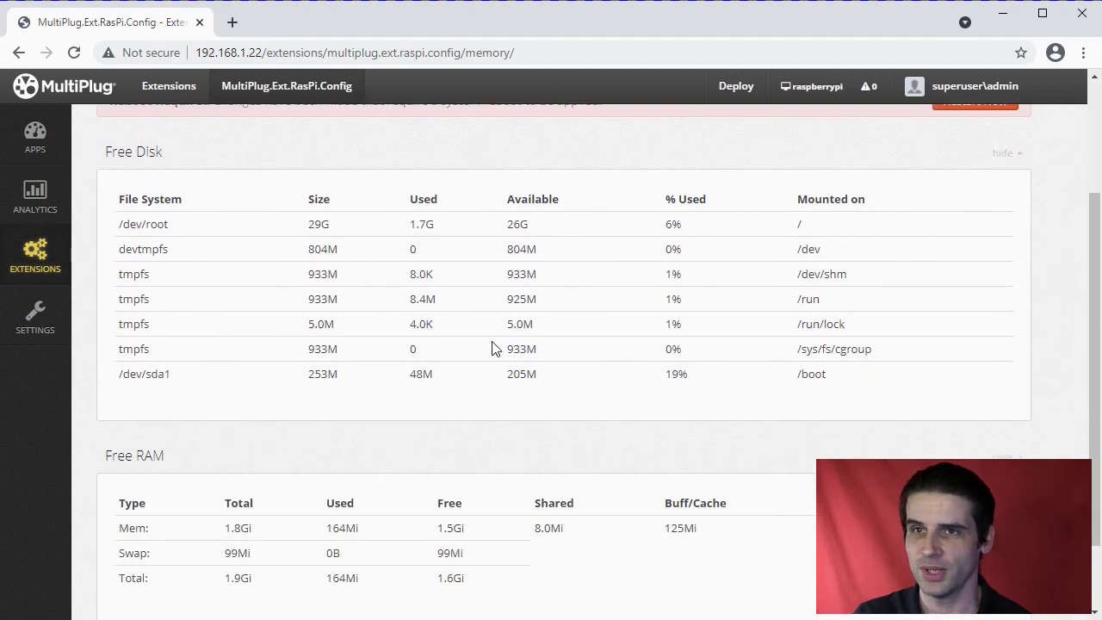
{"action": "scroll", "coordinate": [376, 327], "scroll_direction": "down", "scroll_amount": 1}
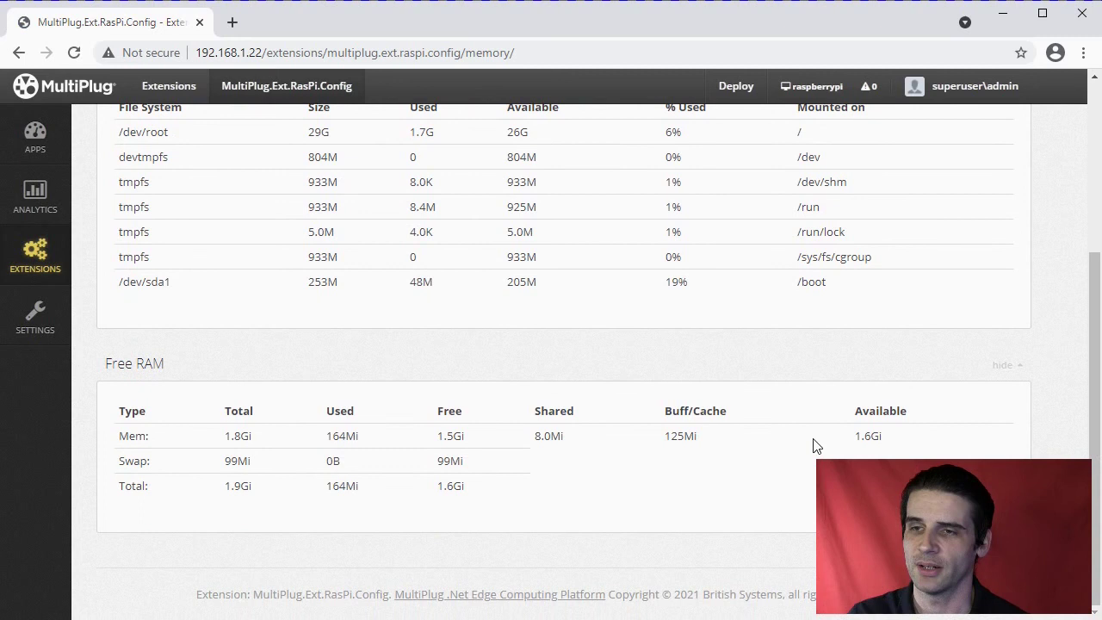
{"action": "scroll", "coordinate": [816, 446], "scroll_direction": "up", "scroll_amount": 3}
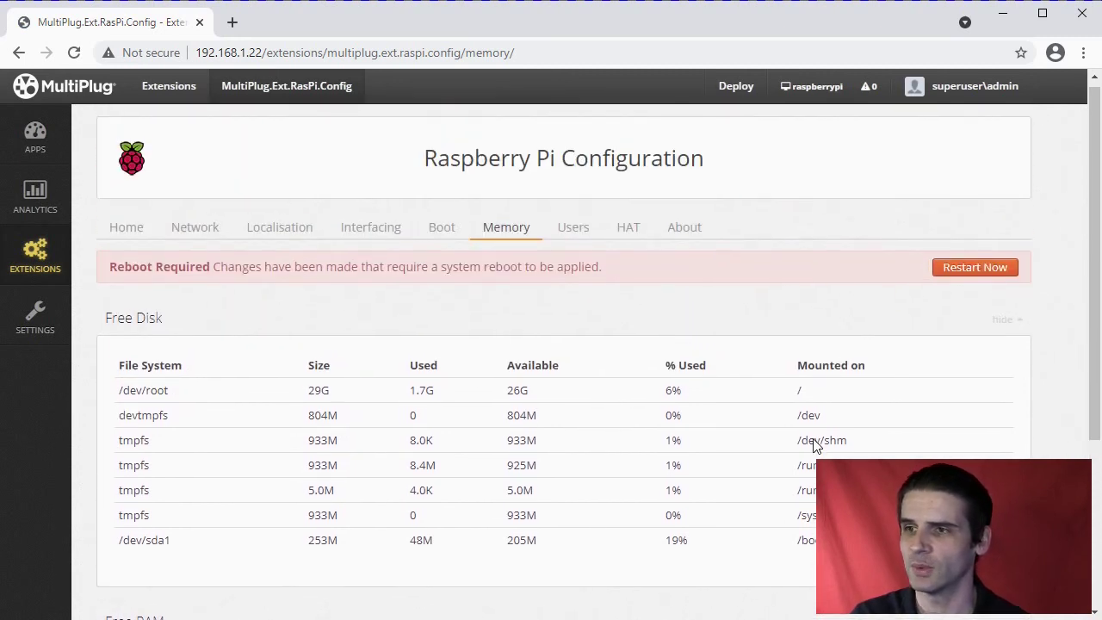
{"action": "left_click", "coordinate": [574, 231]}
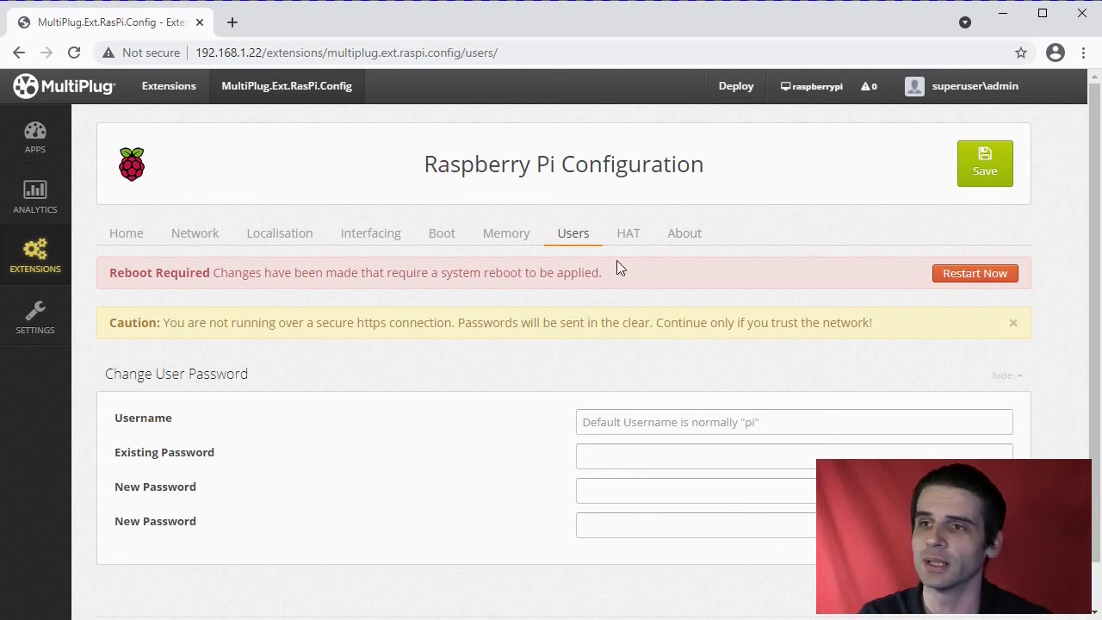
View the HAT details, then open the About page's Extension Diagnostics Log
{"action": "left_click", "coordinate": [628, 241]}
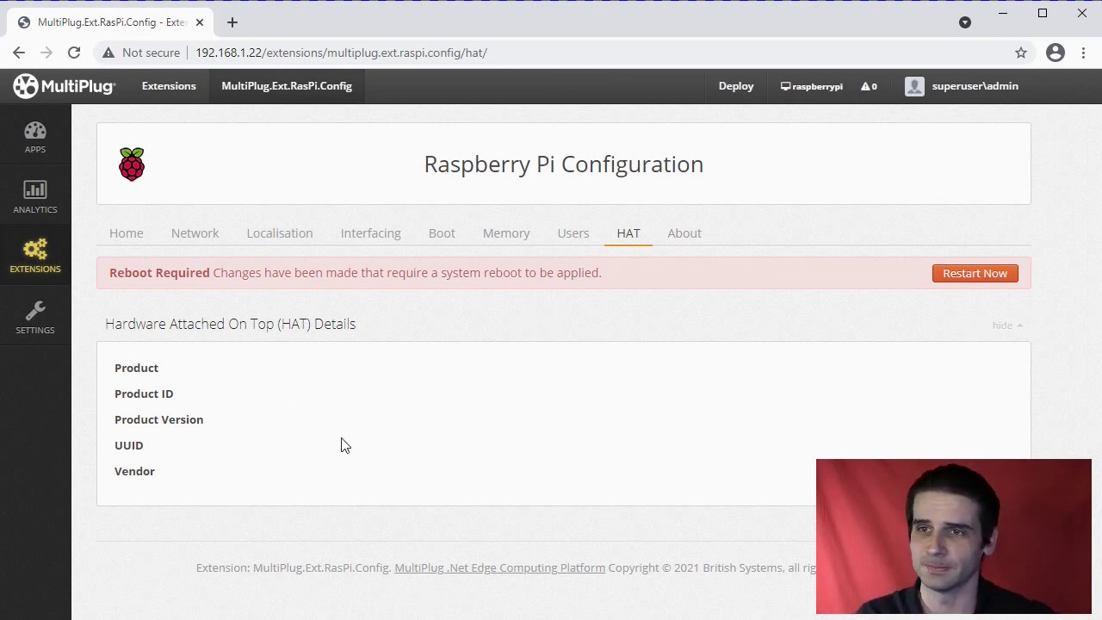
{"action": "left_click", "coordinate": [686, 237]}
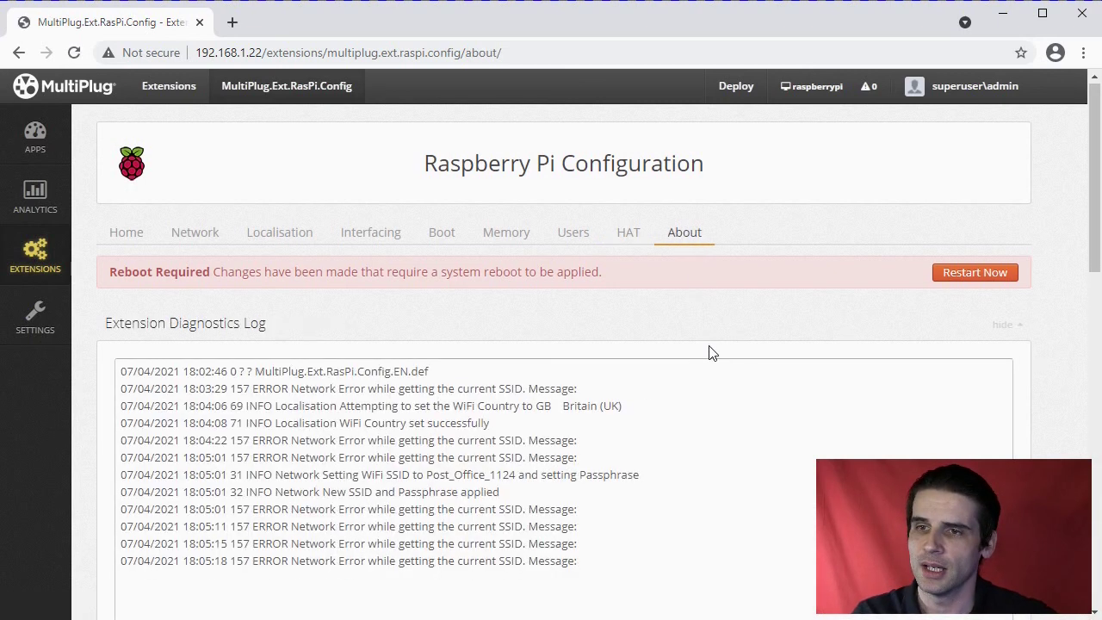
{"action": "scroll", "coordinate": [637, 348], "scroll_direction": "down", "scroll_amount": 4}
{"action": "scroll", "coordinate": [585, 357], "scroll_direction": "down", "scroll_amount": 3}
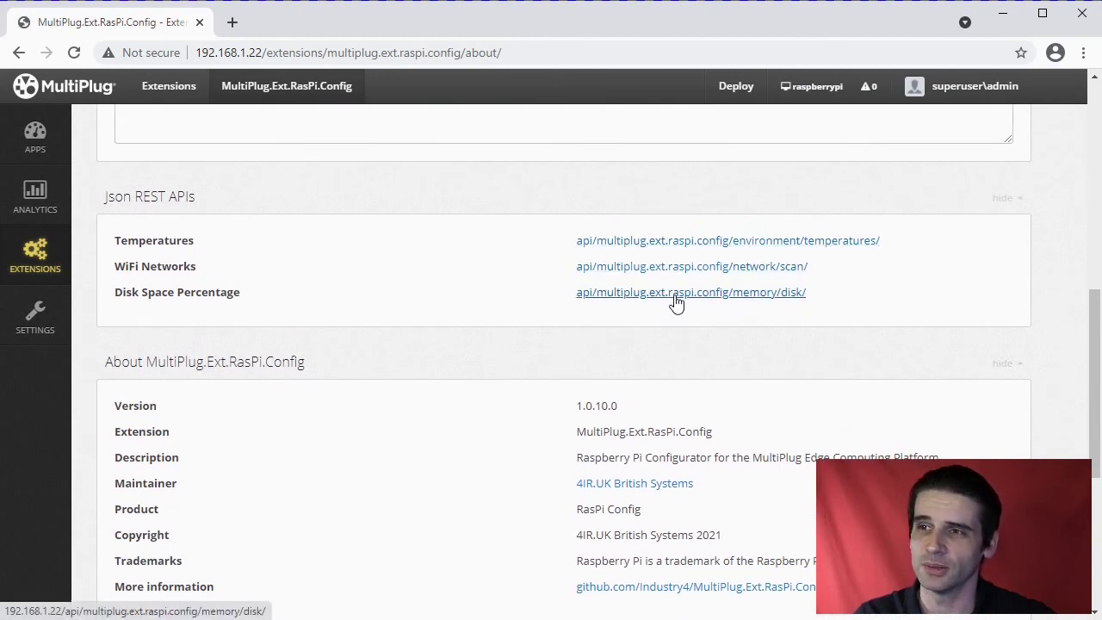
{"action": "scroll", "coordinate": [561, 299], "scroll_direction": "up", "scroll_amount": 2}
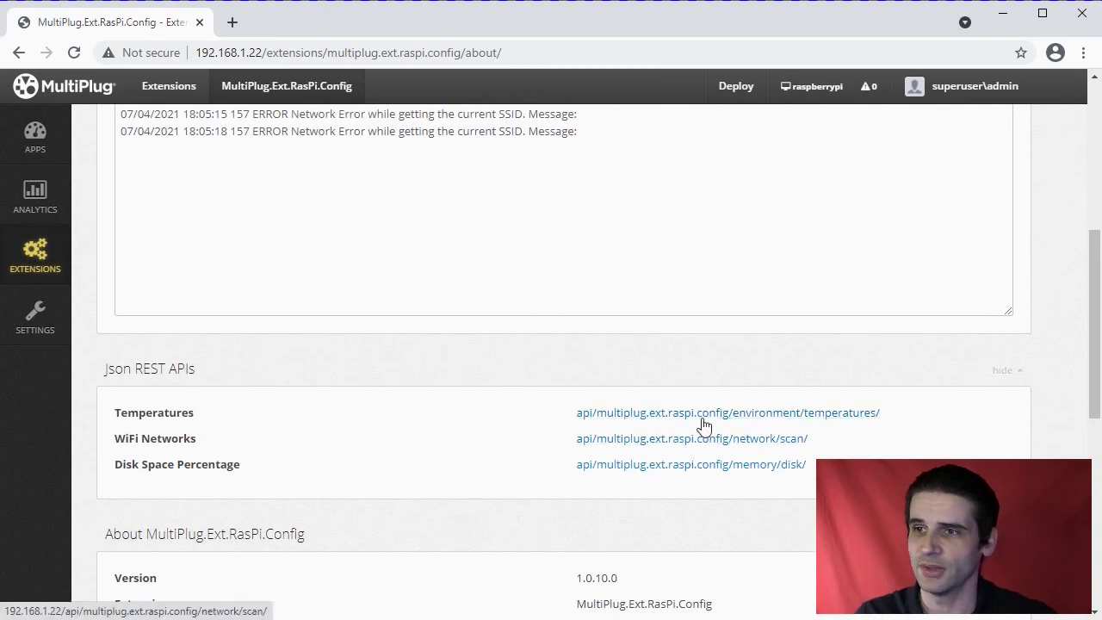
{"action": "left_click", "coordinate": [739, 415]}
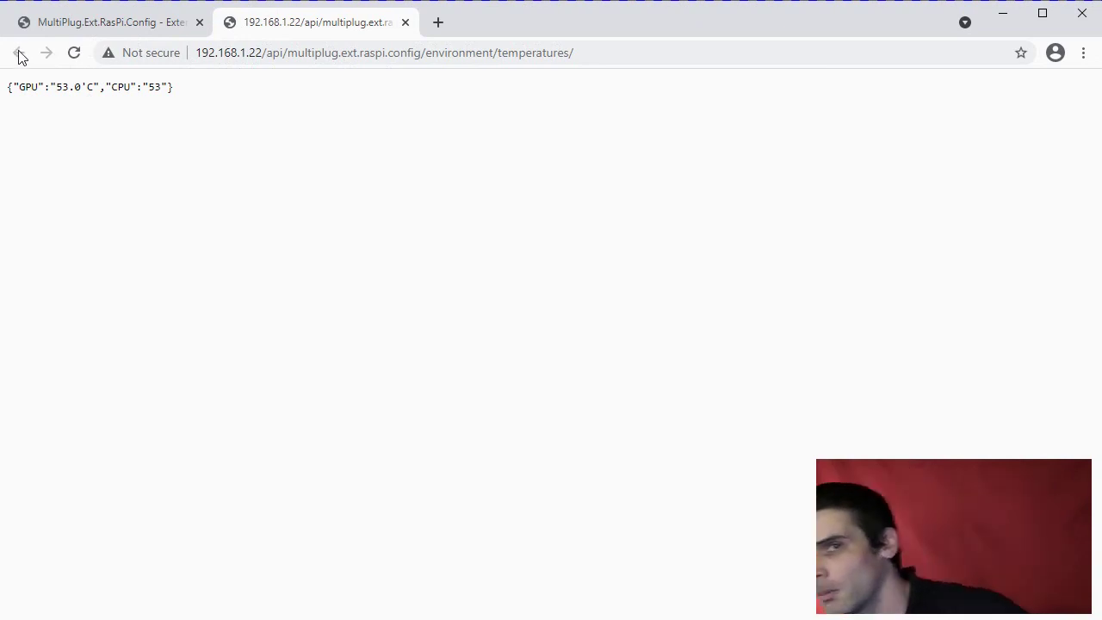
{"action": "left_click", "coordinate": [403, 23]}
{"action": "scroll", "coordinate": [246, 452], "scroll_direction": "down", "scroll_amount": 1}
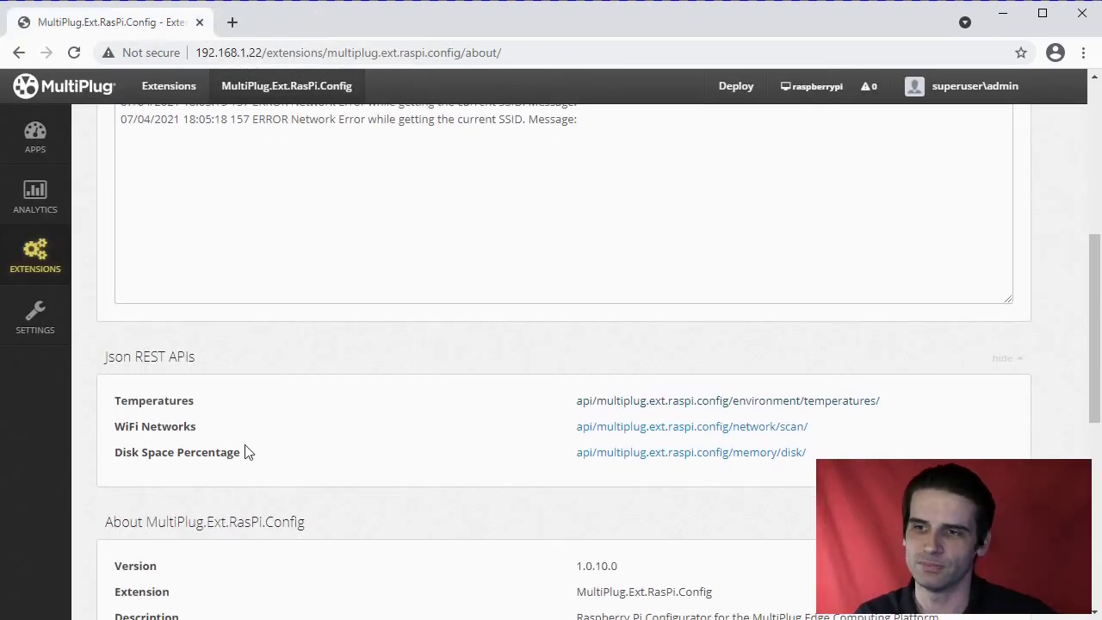
{"action": "scroll", "coordinate": [246, 452], "scroll_direction": "up", "scroll_amount": 5}
Return to the Network tab, then open the Settings overview showing version 2.2.74.0
{"action": "left_click", "coordinate": [193, 237]}
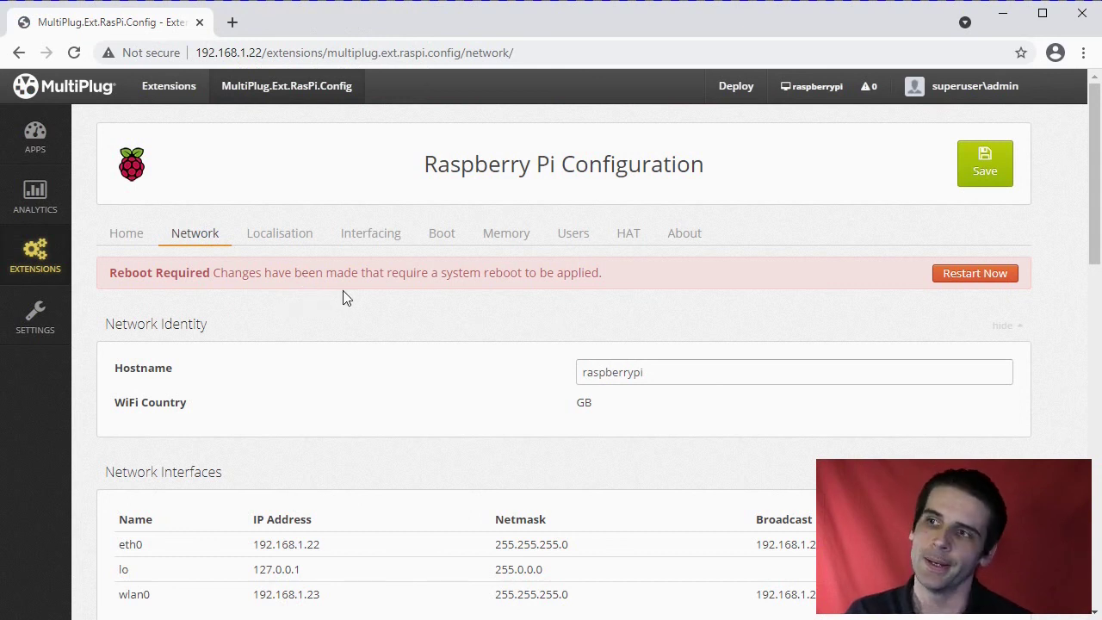
{"action": "left_click", "coordinate": [36, 320]}
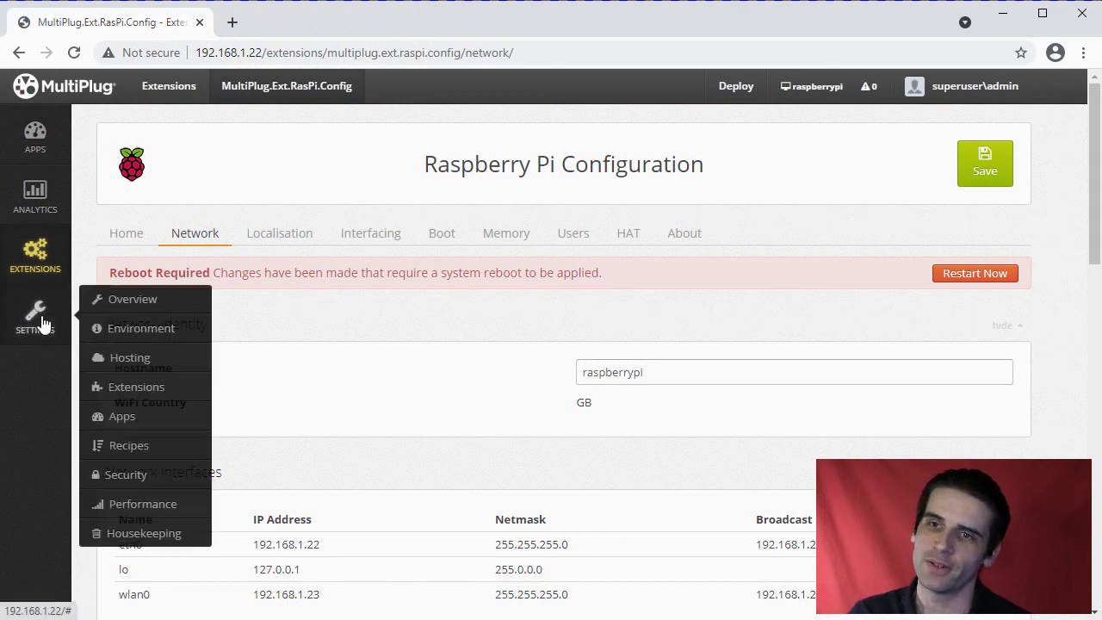
{"action": "left_click", "coordinate": [152, 302]}
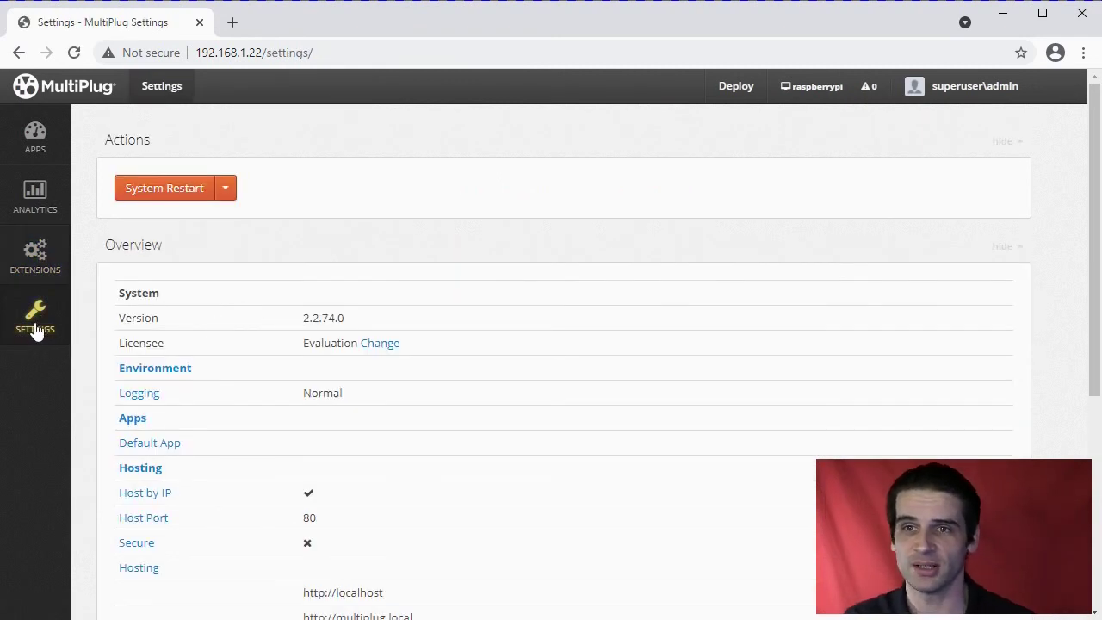
{"action": "left_click", "coordinate": [36, 321]}
{"action": "left_click", "coordinate": [151, 303]}
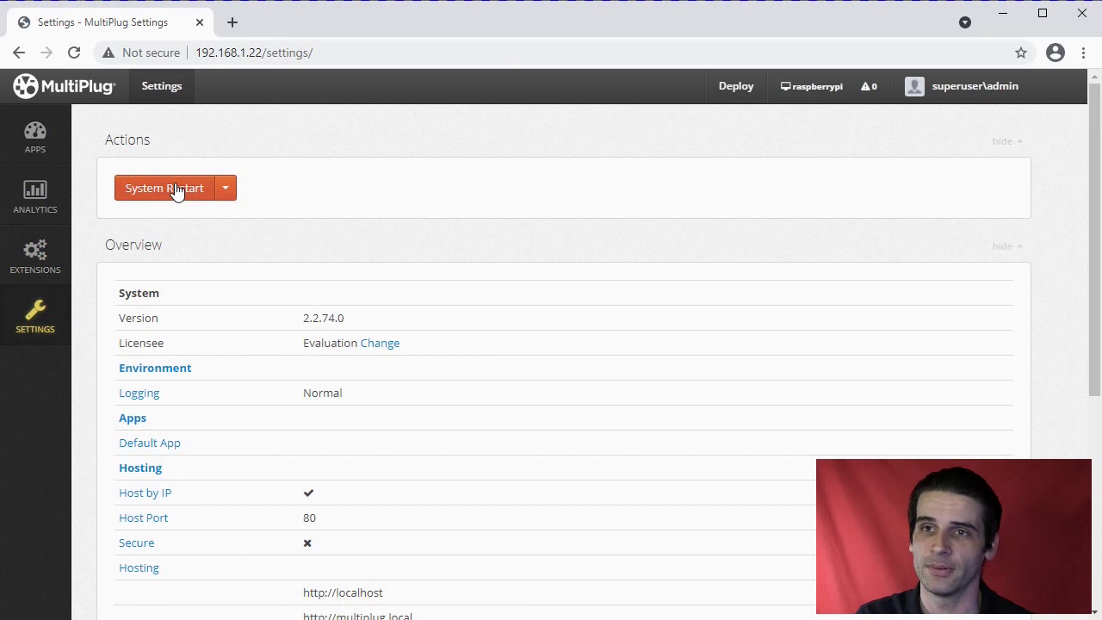
{"action": "left_click", "coordinate": [225, 189]}
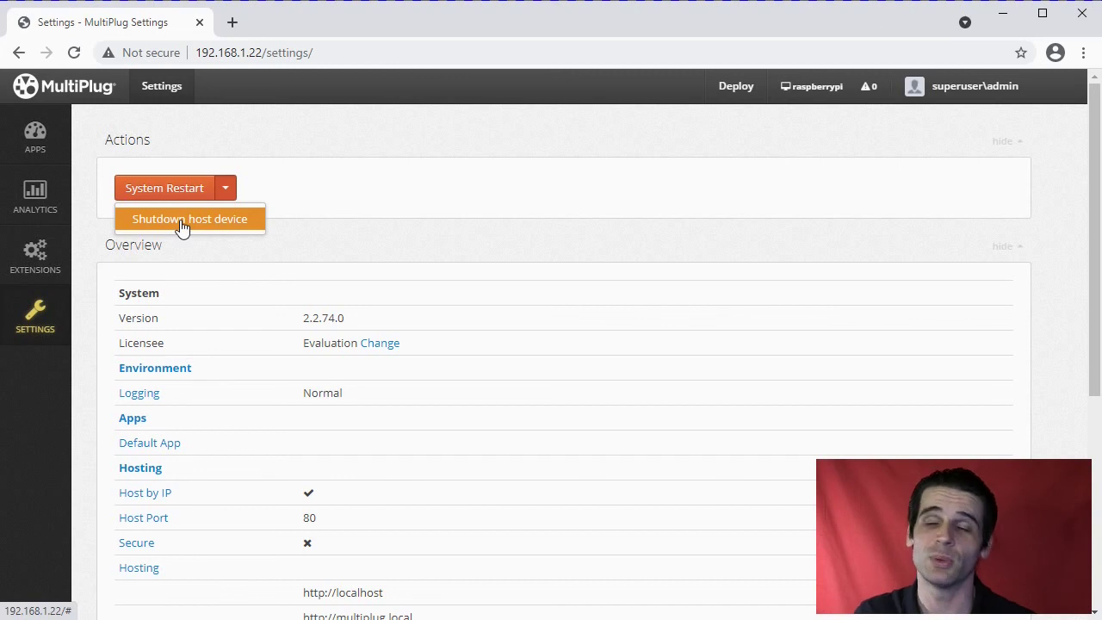
{"action": "left_click", "coordinate": [425, 197]}
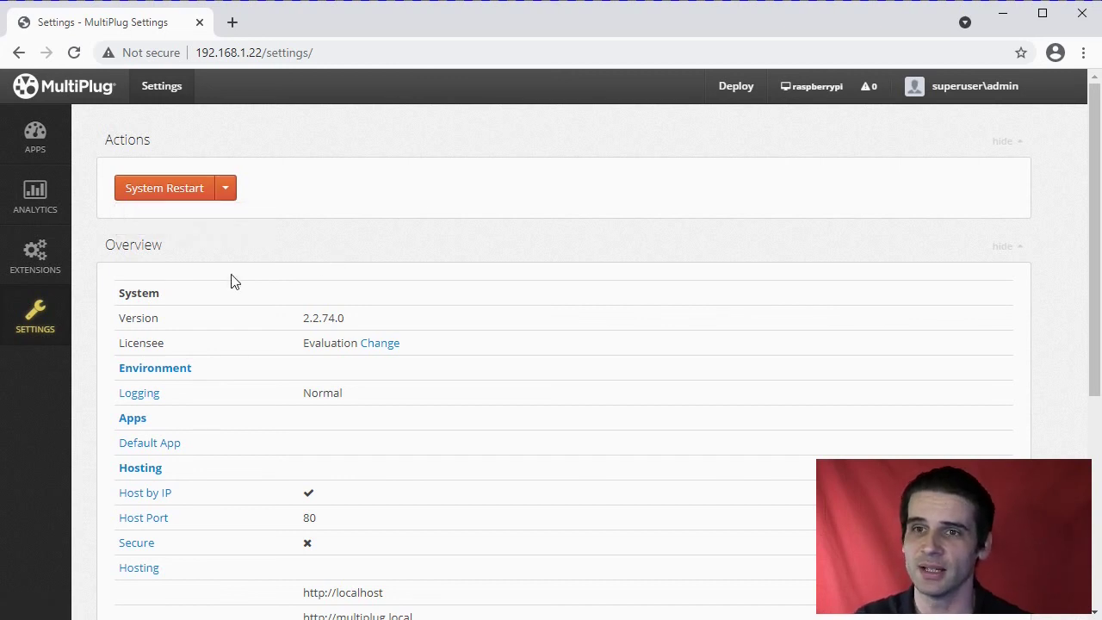